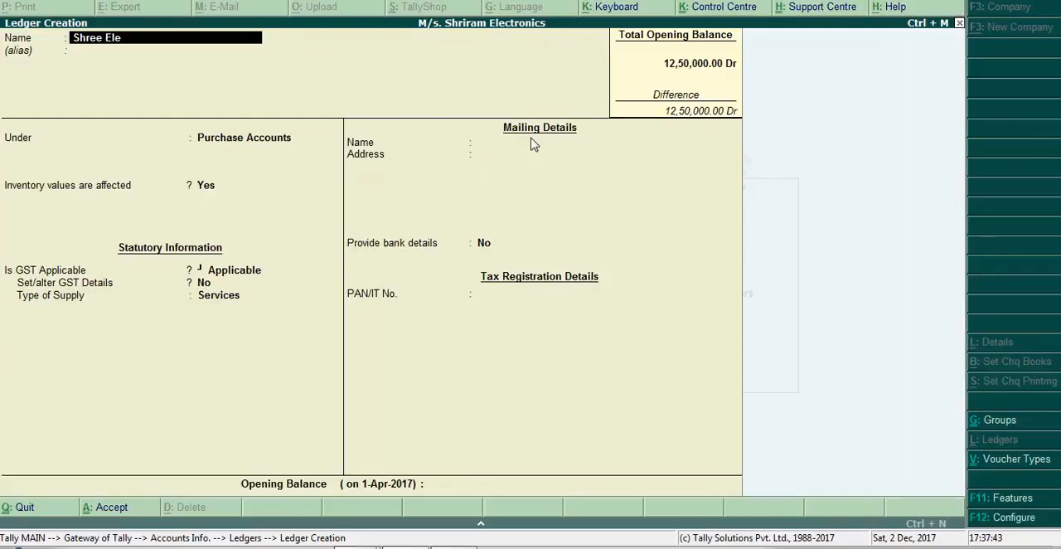
- Name the new ledger Shree Electricals and place it under the Sundry Creditors group
{"action": "type", "text": "ls"}
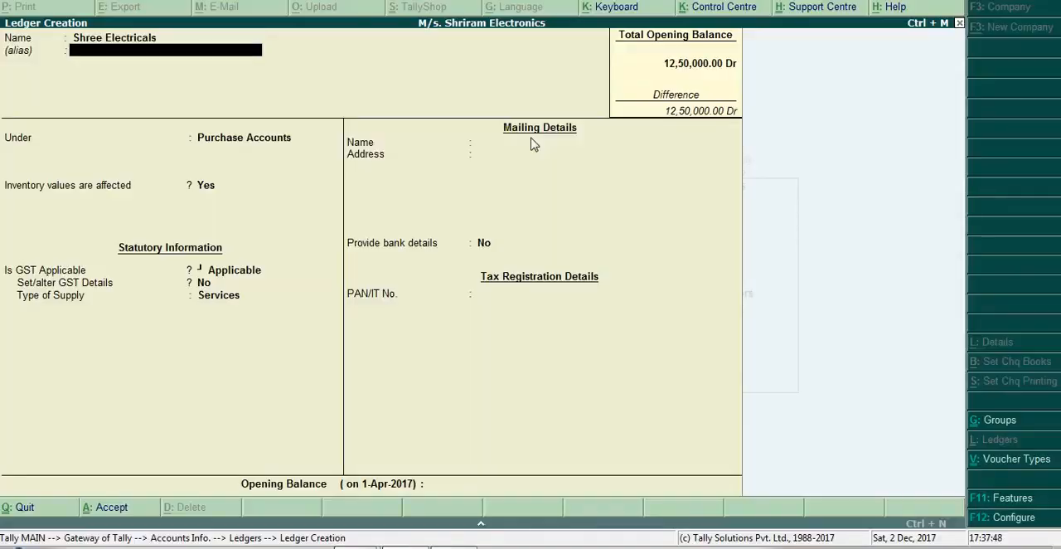
{"action": "key", "text": "Return"}
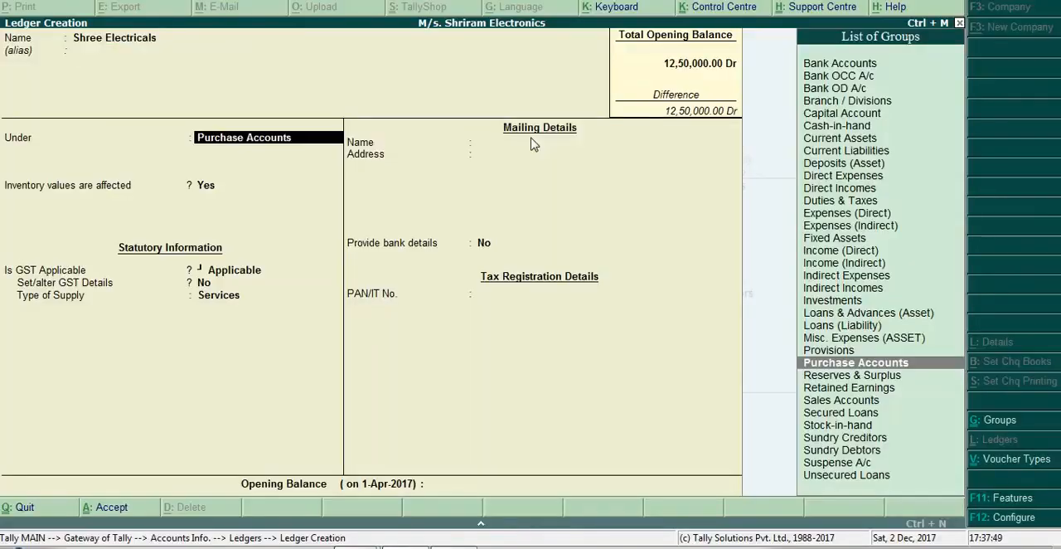
{"action": "type", "text": "Sundr"}
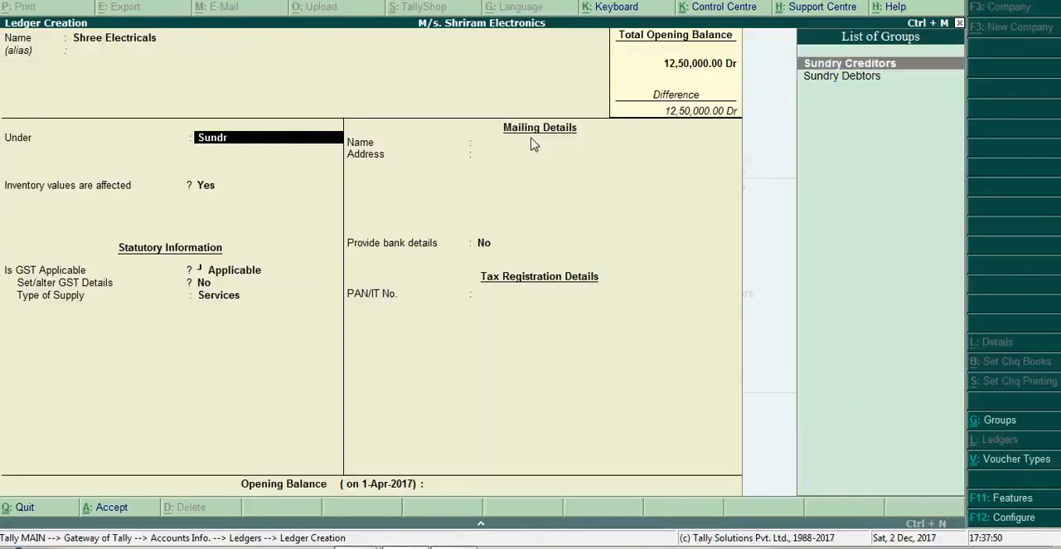
{"action": "key", "text": "Return"}
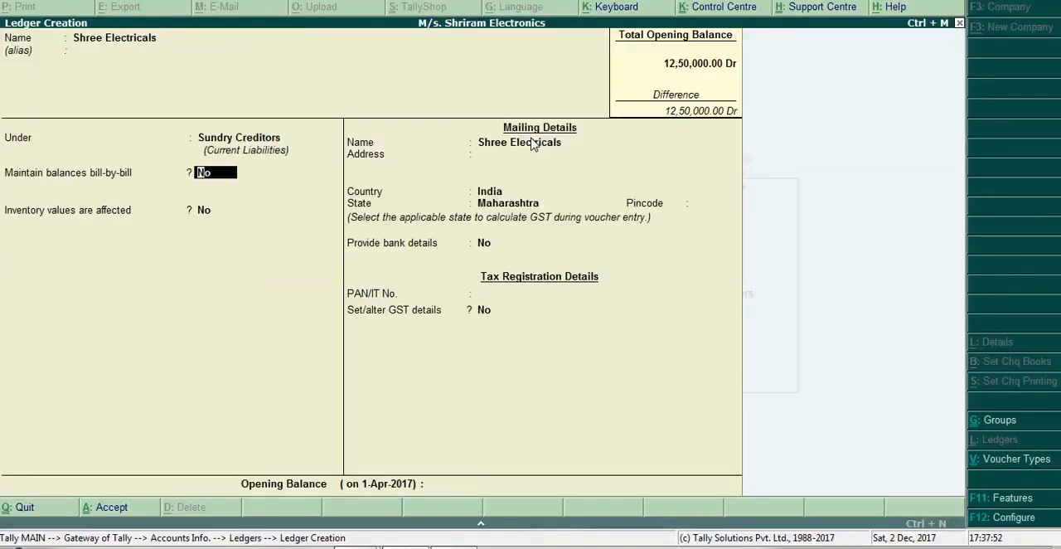
- Enable bill-by-bill balances for the supplier ledger, leaving the credit period blank and the credit-days check and inventory values at No
{"action": "type", "text": "y"}
{"action": "key", "text": "Return"}
{"action": "key", "text": "Return"}
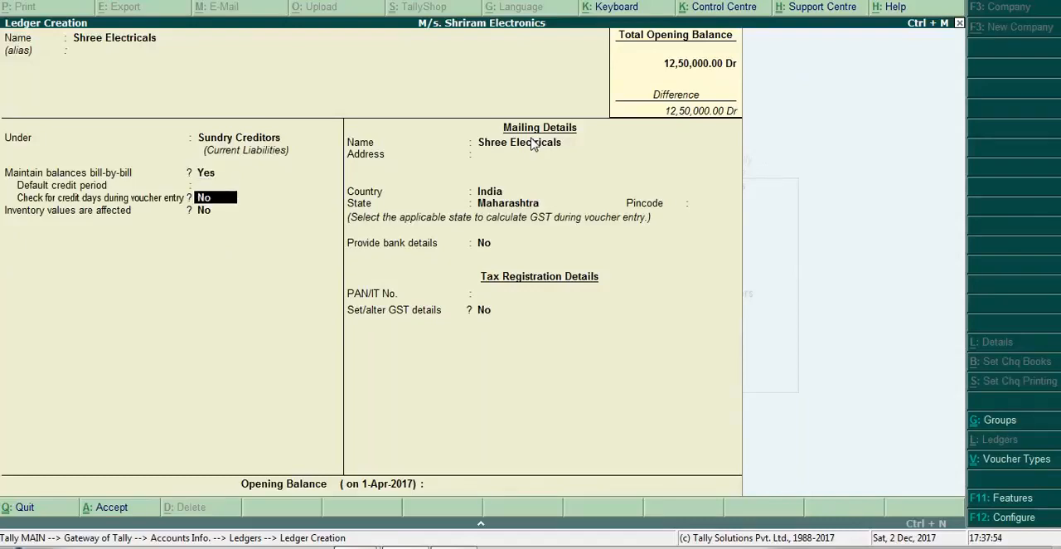
{"action": "key", "text": "Return"}
{"action": "key", "text": "Return"}
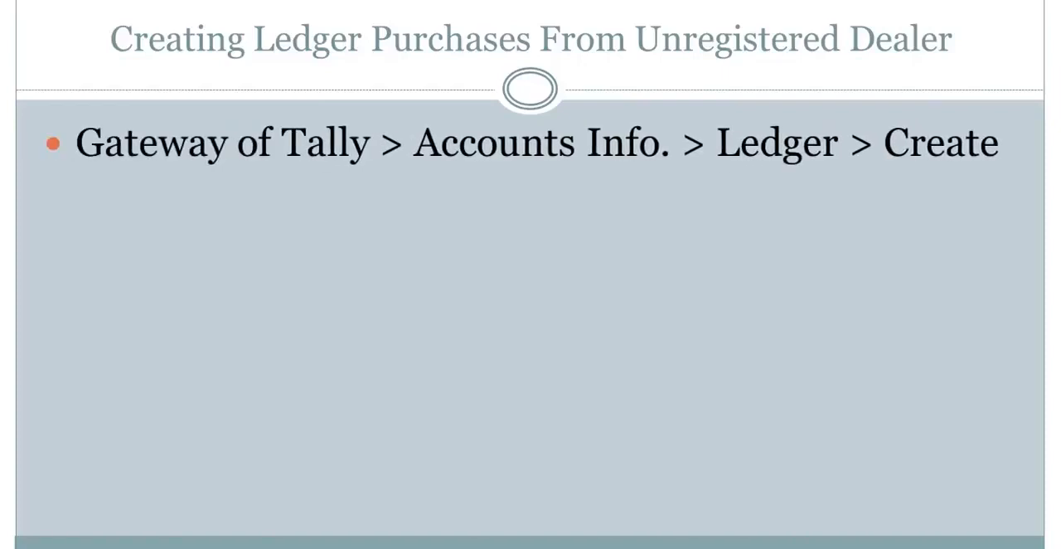
- Enter Mumbai as the supplier's mailing address, keeping the default country, state and bank details setting and leaving the PAN blank
{"action": "key", "text": "alt+Tab"}
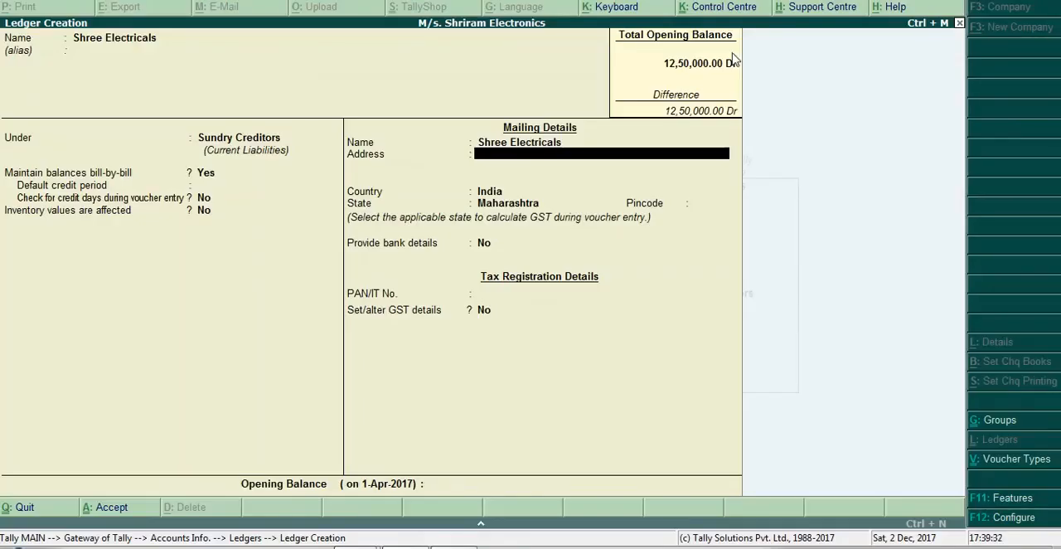
{"action": "type", "text": "Mumbai"}
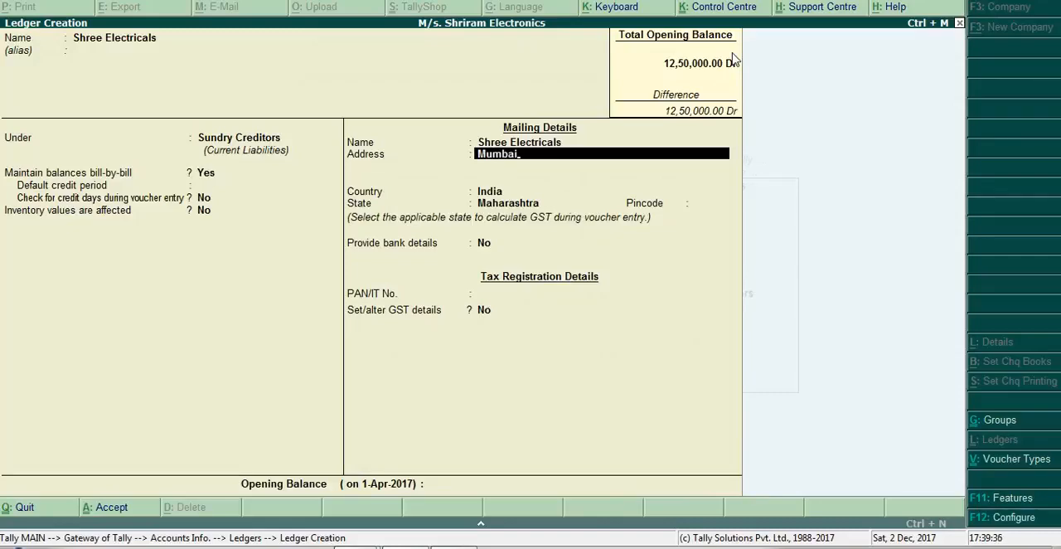
{"action": "key", "text": "Return"}
{"action": "key", "text": "Return"}
{"action": "key", "text": "Return"}
{"action": "key", "text": "Return"}
{"action": "key", "text": "Return"}
{"action": "key", "text": "Return"}
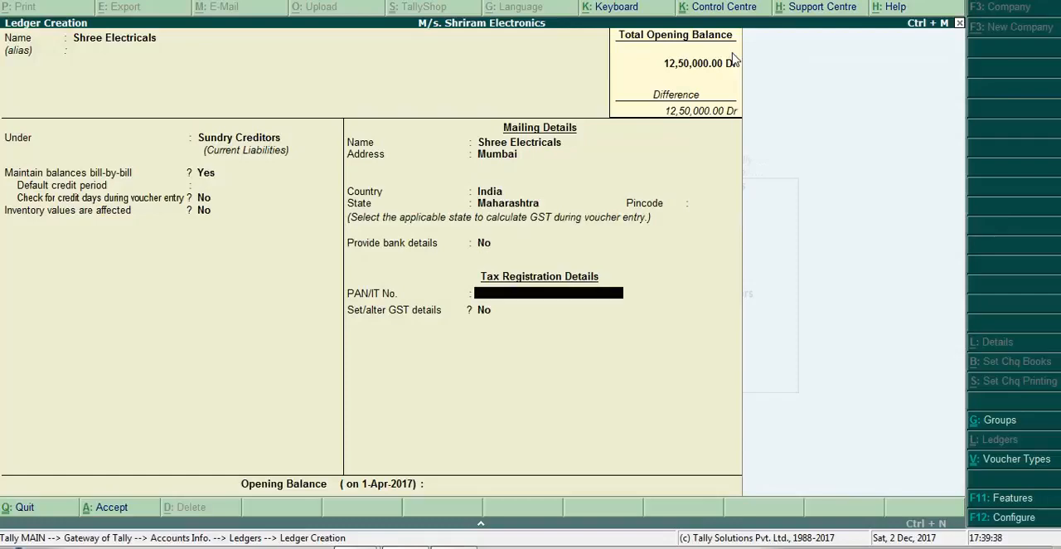
{"action": "key", "text": "Return"}
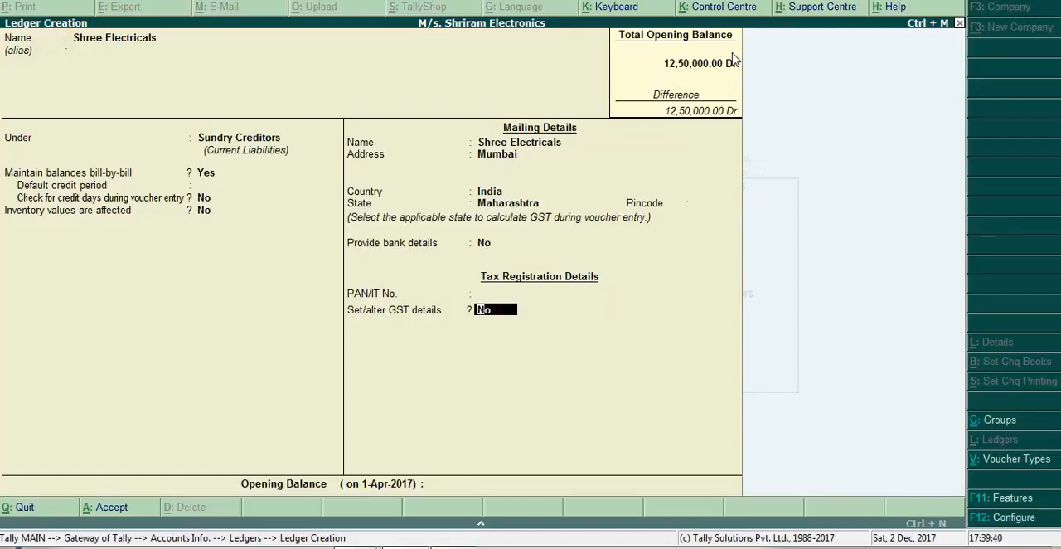
- Enable GST details for the supplier, set the registration type to Unregistered and save the ledger
{"action": "type", "text": "y"}
{"action": "key", "text": "Return"}
{"action": "key", "text": "Down"}
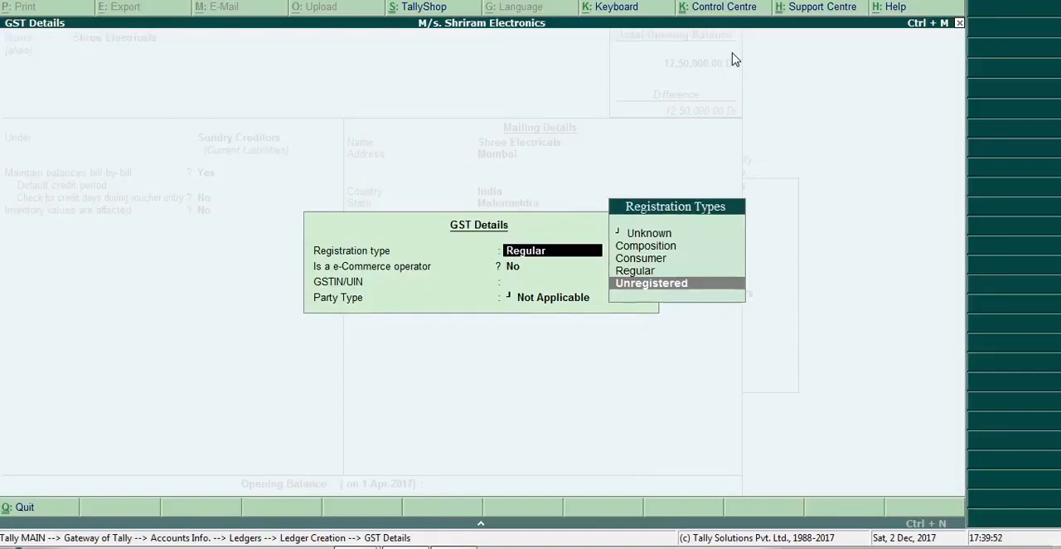
{"action": "key", "text": "Return"}
{"action": "key", "text": "Return"}
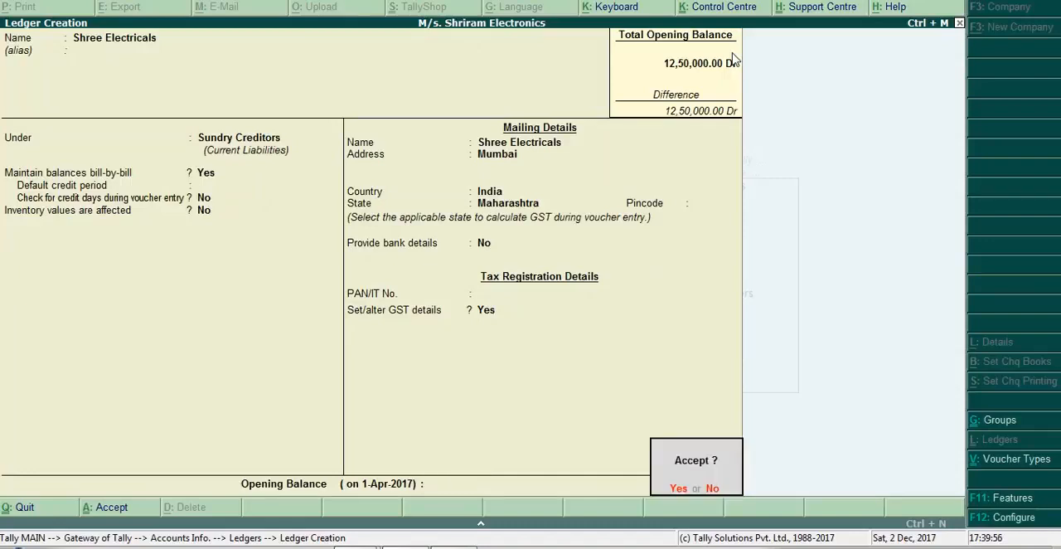
{"action": "key", "text": "Return"}
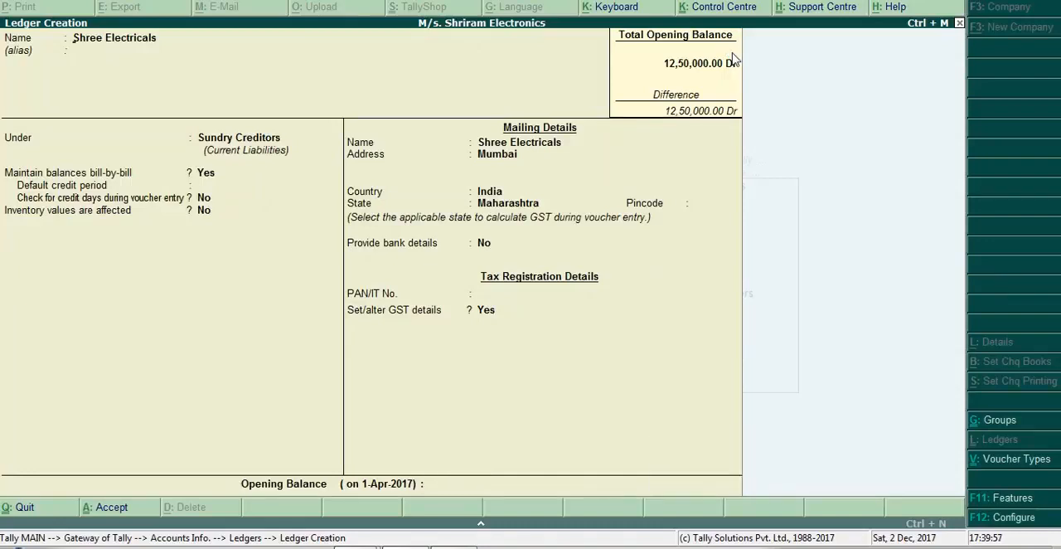
- Review the presentation slide with the settings for the unregistered dealer purchase ledger, returning to the blank ledger form
{"action": "key", "text": "alt+Tab"}
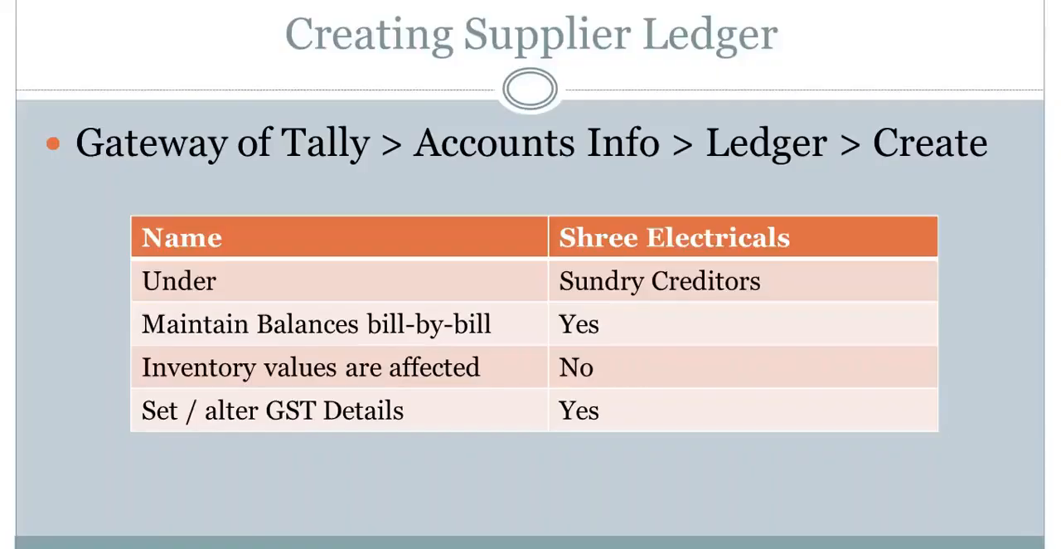
{"action": "key", "text": "Right"}
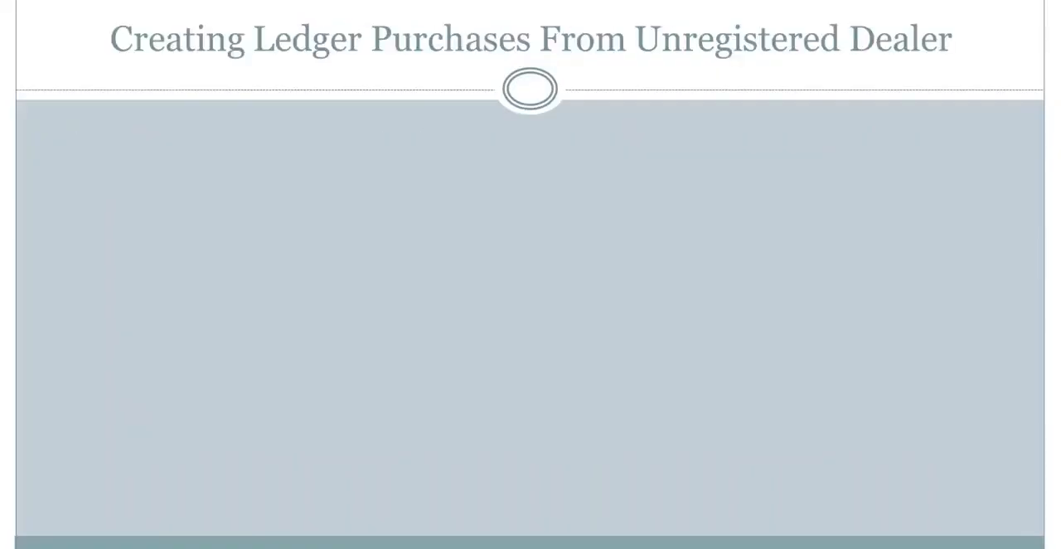
{"action": "key", "text": "Right"}
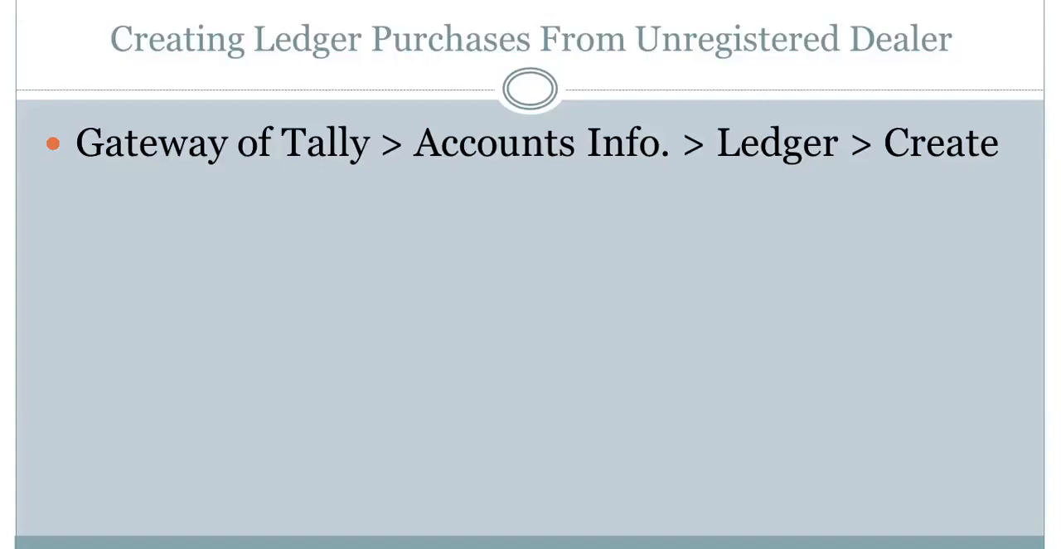
{"action": "key", "text": "alt+Tab"}
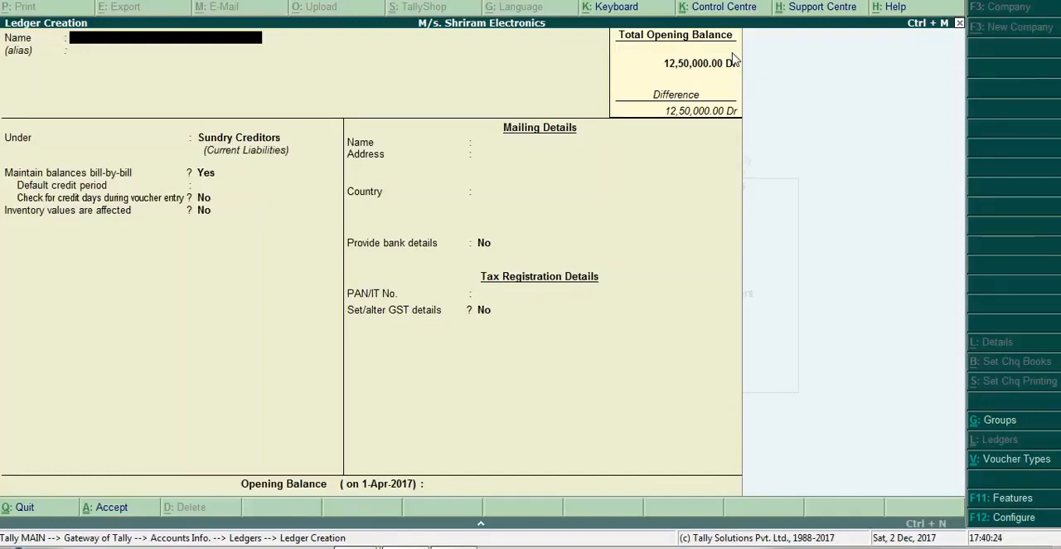
{"action": "key", "text": "alt+Tab"}
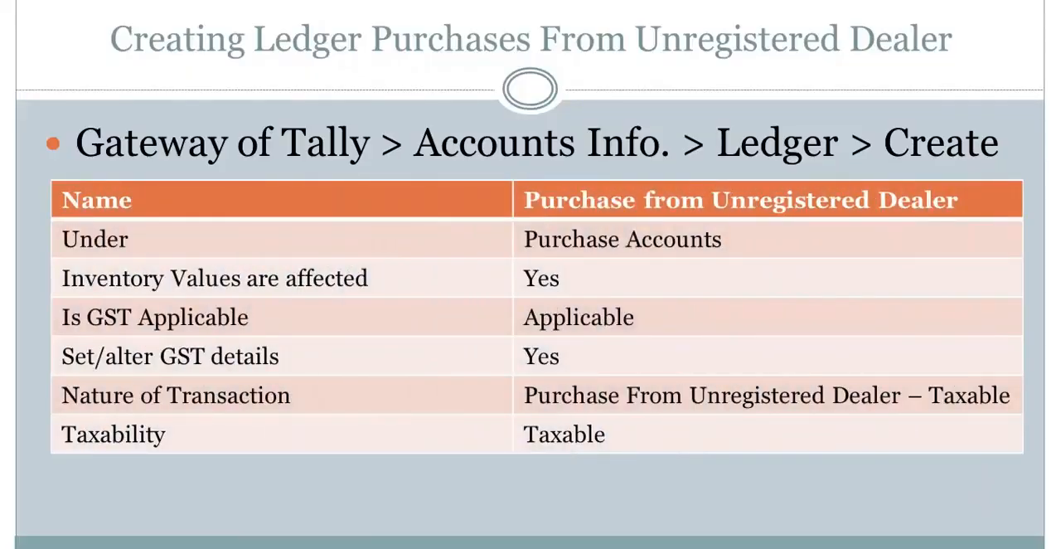
{"action": "key", "text": "alt+Tab"}
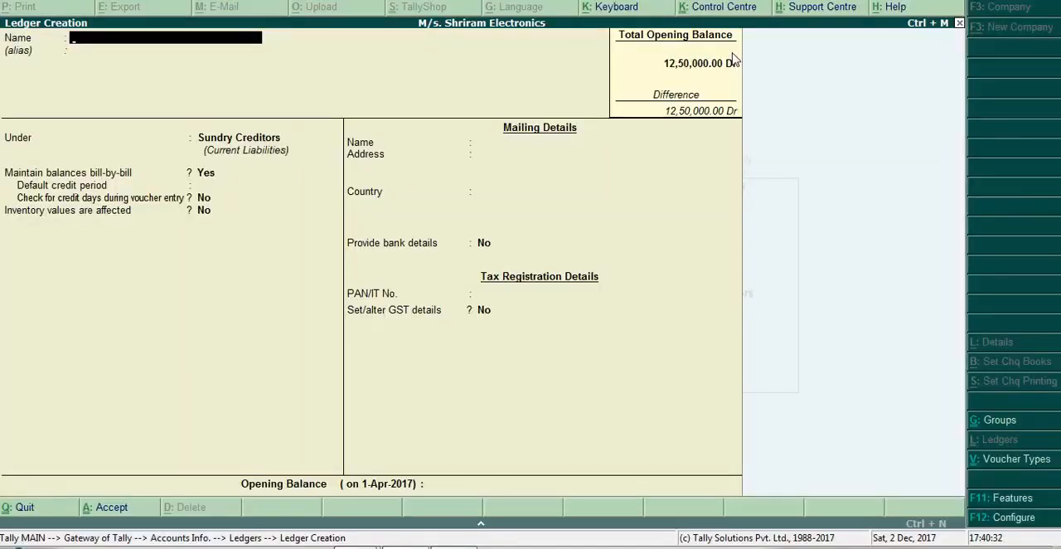
- Name the new ledger Purchase From Unregistered Dealer and place it under the Purchase Accounts group
{"action": "type", "text": "Purchase From Unre"}
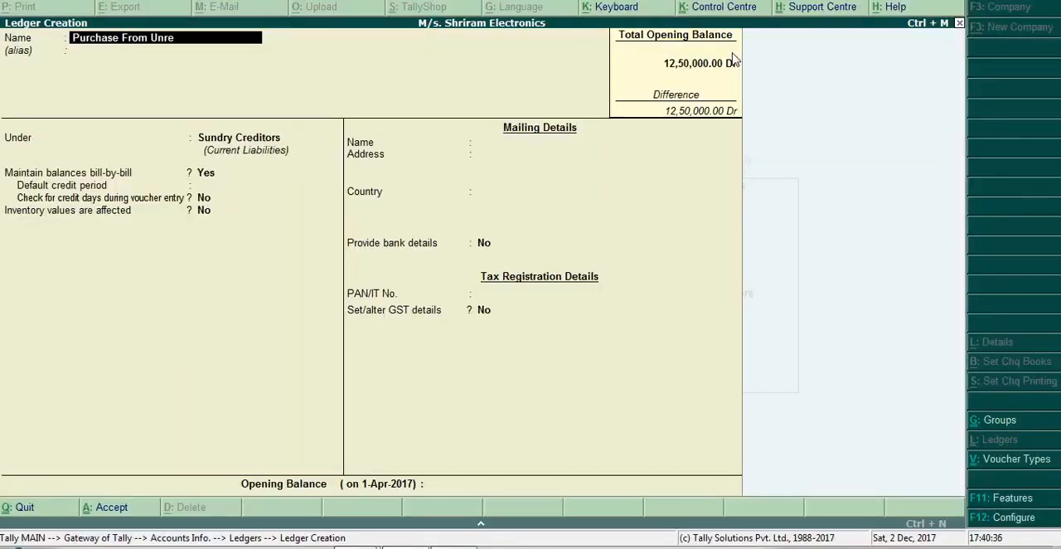
{"action": "type", "text": "gistered"}
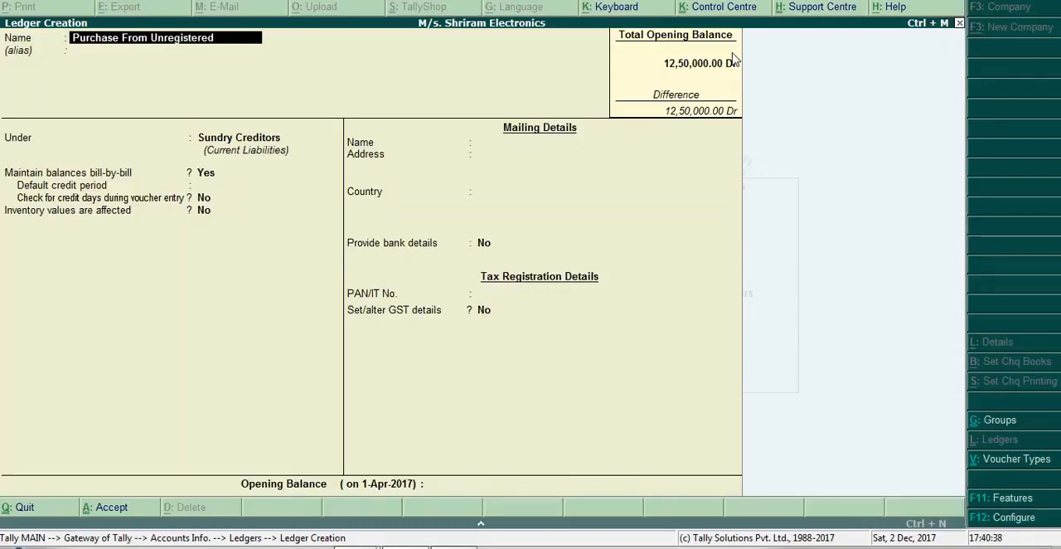
{"action": "type", "text": " dealer"}
{"action": "key", "text": "Return"}
{"action": "key", "text": "Return"}
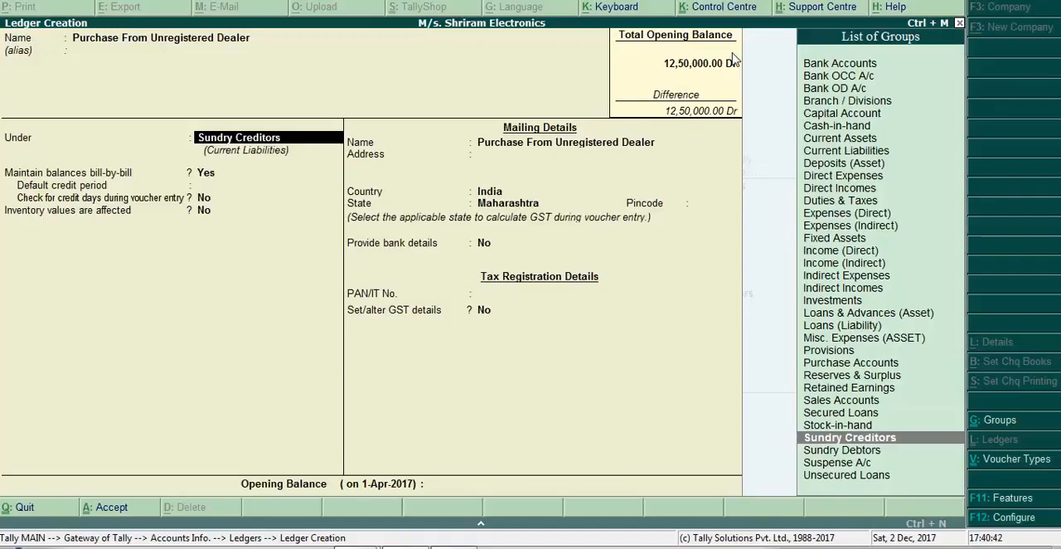
{"action": "type", "text": "Pur"}
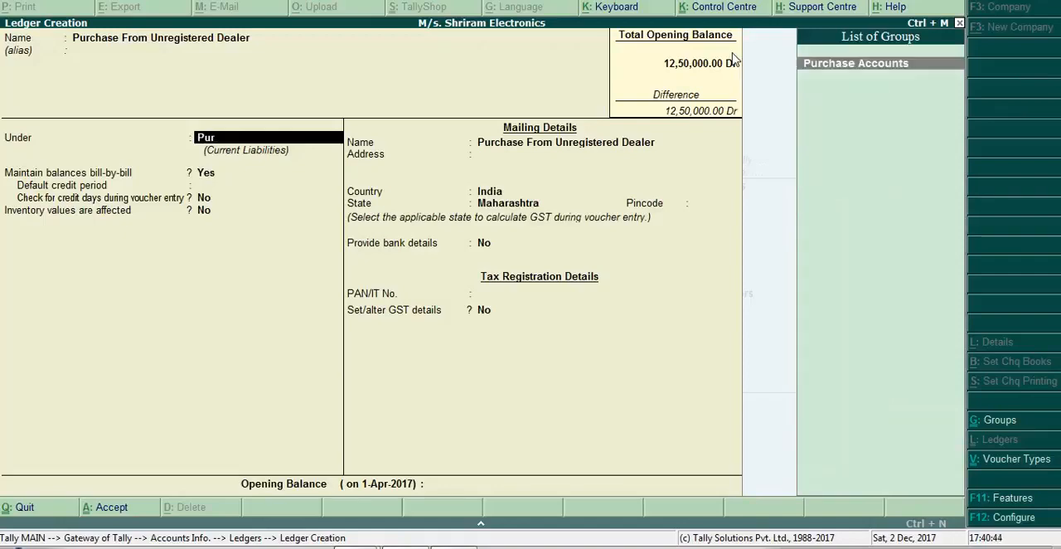
{"action": "key", "text": "Return"}
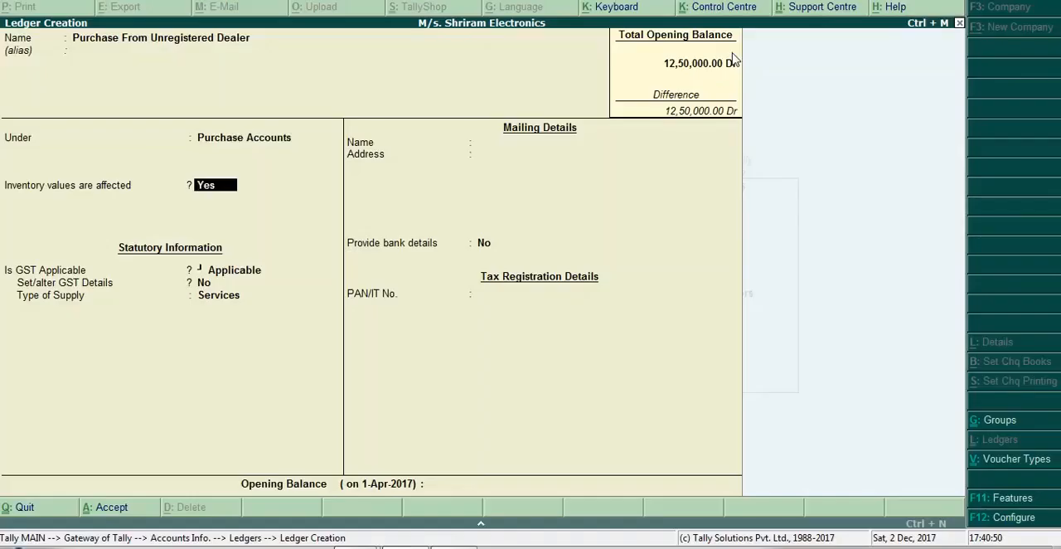
- Keep inventory values affected at Yes and GST as Applicable, and set Set/alter GST Details to Yes
{"action": "key", "text": "Return"}
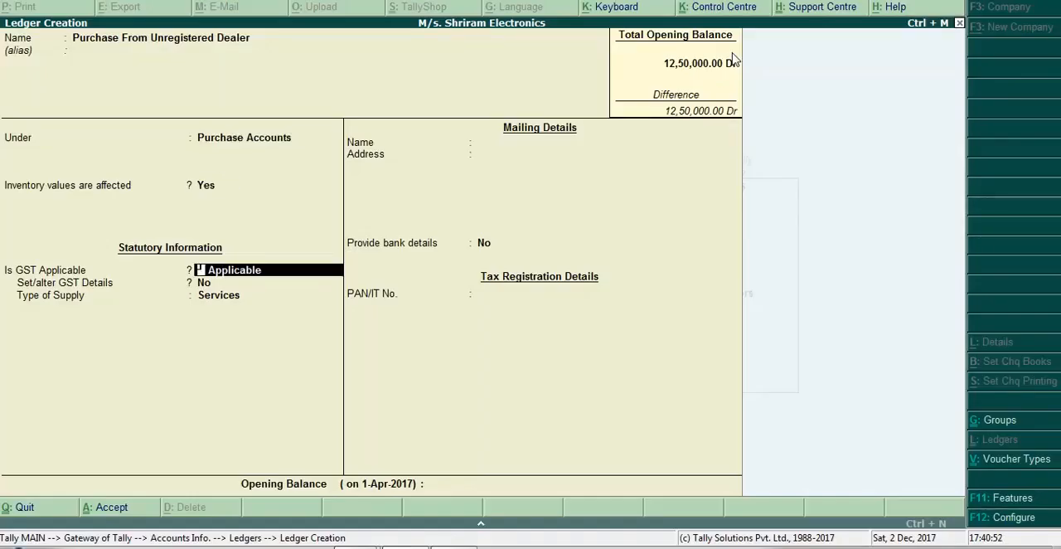
{"action": "key", "text": "Return"}
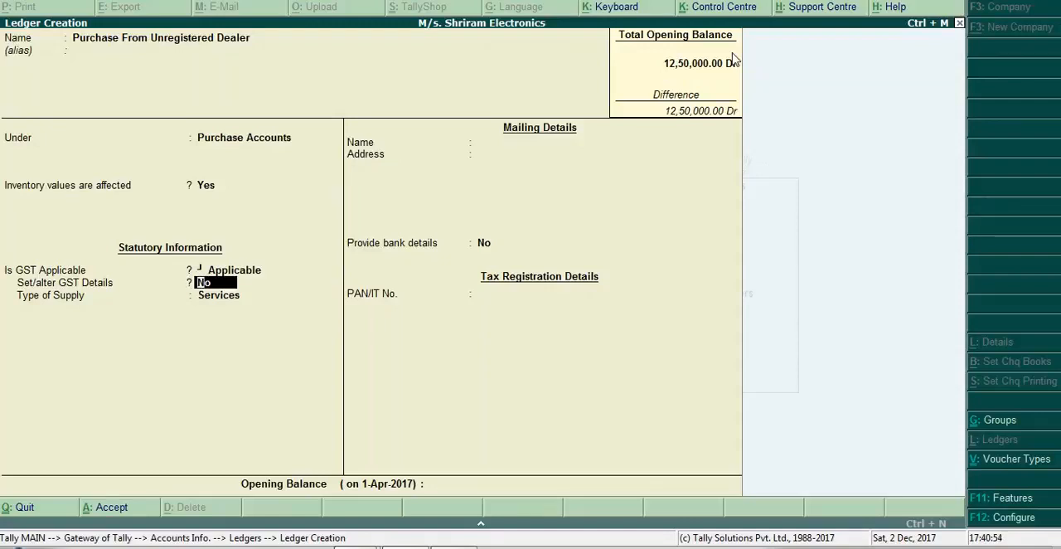
{"action": "type", "text": "y"}
{"action": "key", "text": "Return"}
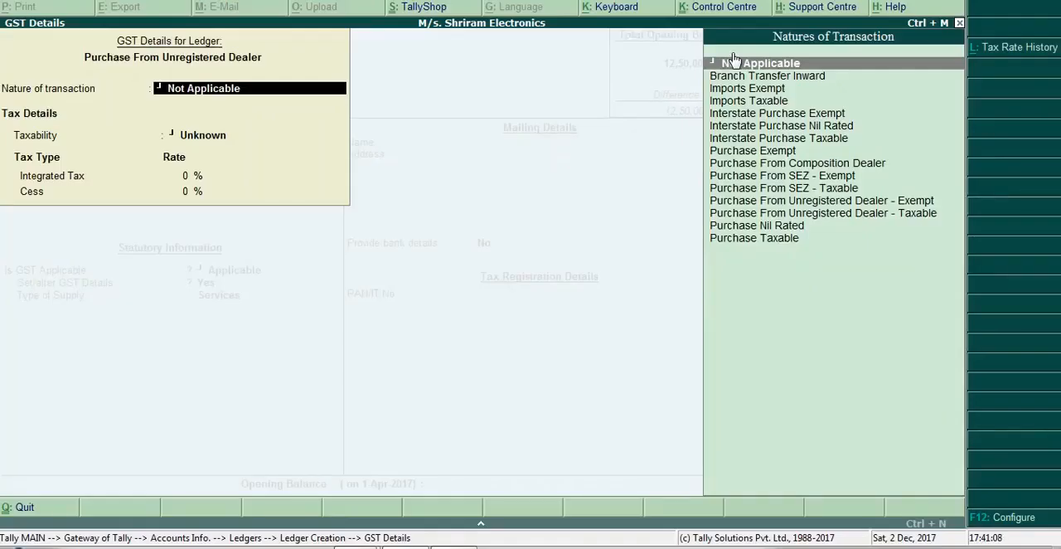
- Set the ledger's nature of transaction to Purchase From Unregistered Dealer - Taxable, with taxability as Taxable
{"action": "key", "text": "Down"}
{"action": "key", "text": "Down"}
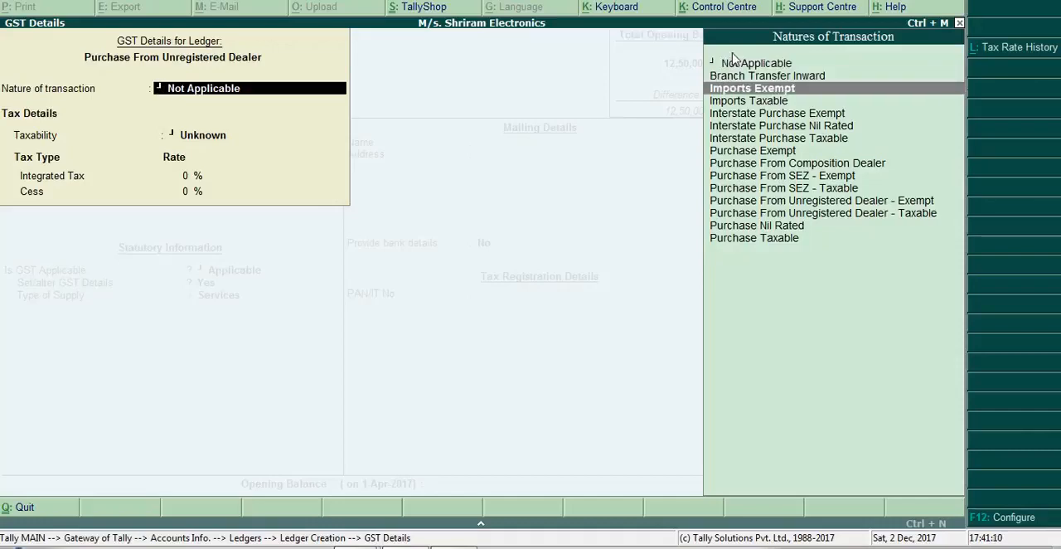
{"action": "key", "text": "Down"}
{"action": "key", "text": "Down"}
{"action": "key", "text": "Down"}
{"action": "key", "text": "Down"}
{"action": "key", "text": "Down"}
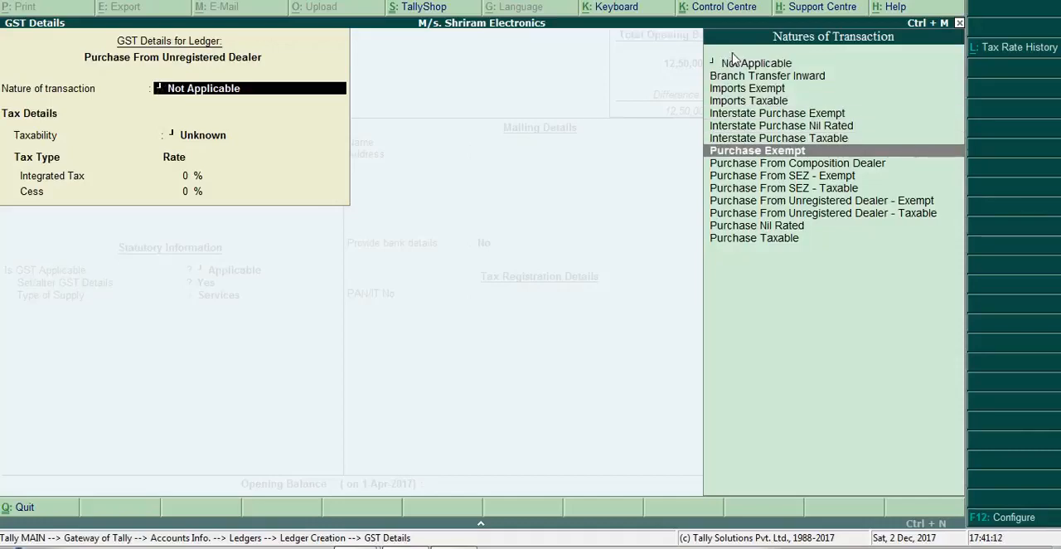
{"action": "key", "text": "Down"}
{"action": "key", "text": "Down"}
{"action": "key", "text": "Down"}
{"action": "key", "text": "Down"}
{"action": "key", "text": "Down"}
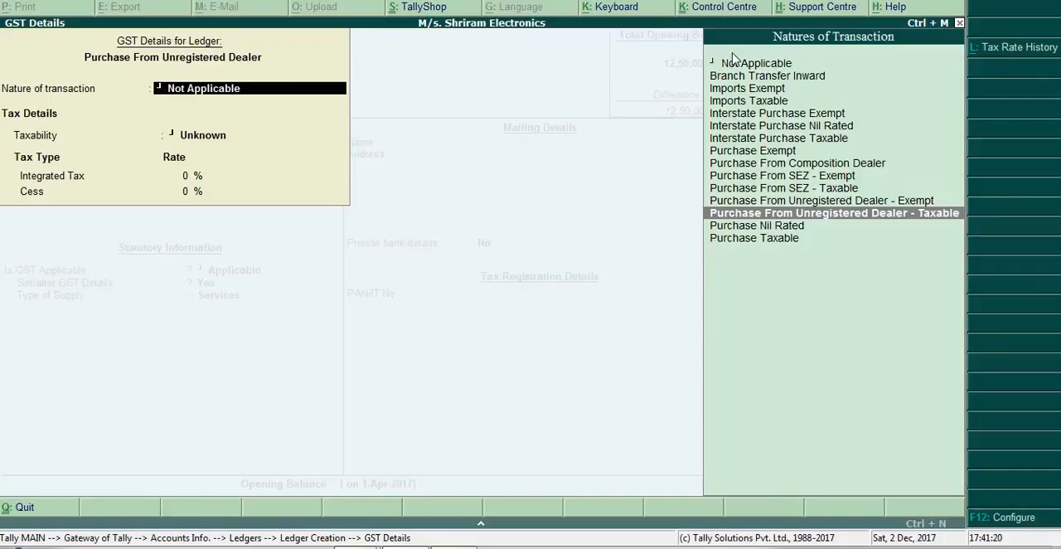
{"action": "key", "text": "Return"}
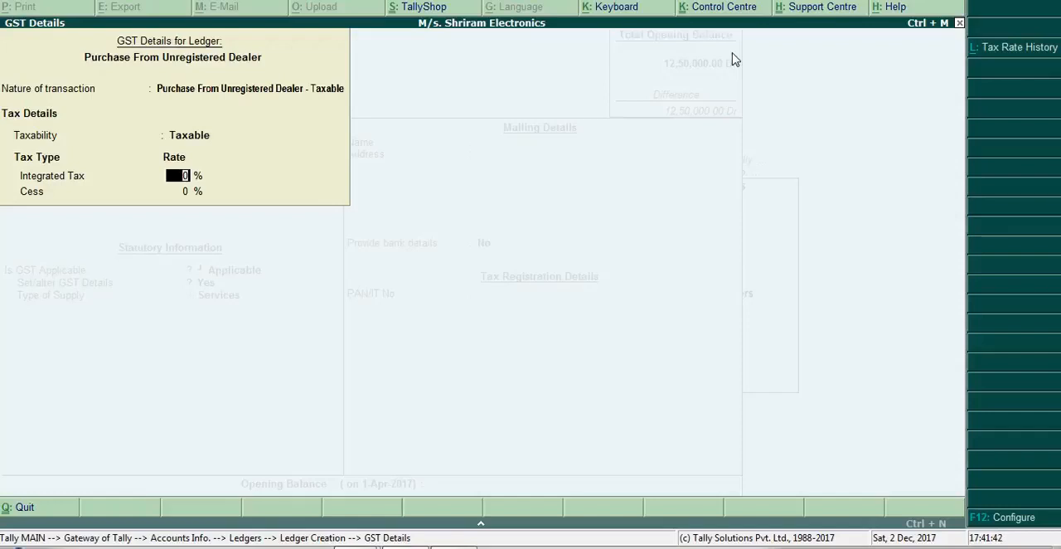
- Configure the GST details to allow HSN/SAC details, reverse charge calculation, valuation type selection and all GST tax types, leaving the other options at No
{"action": "key", "text": "F12"}
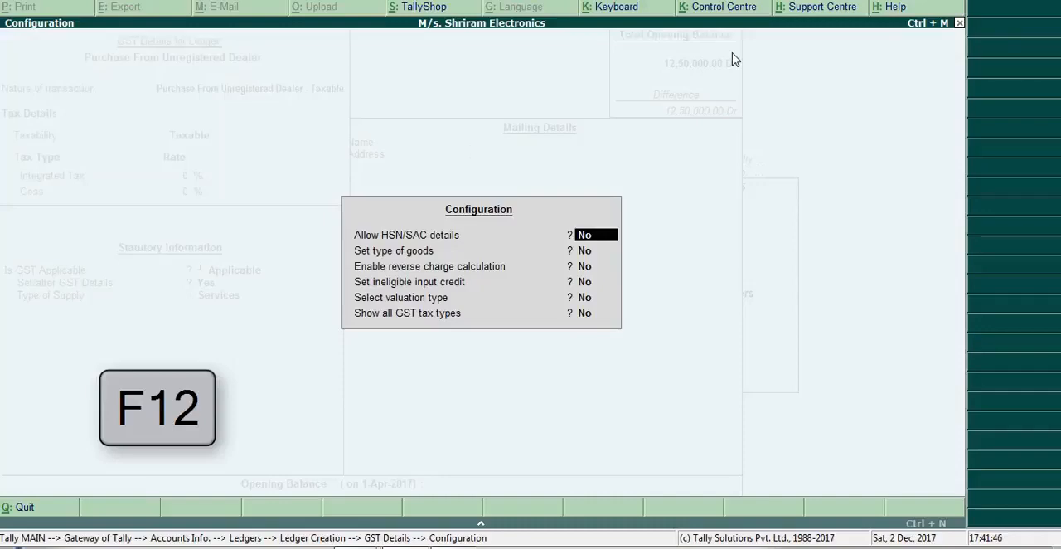
{"action": "type", "text": "y"}
{"action": "key", "text": "Return"}
{"action": "key", "text": "Return"}
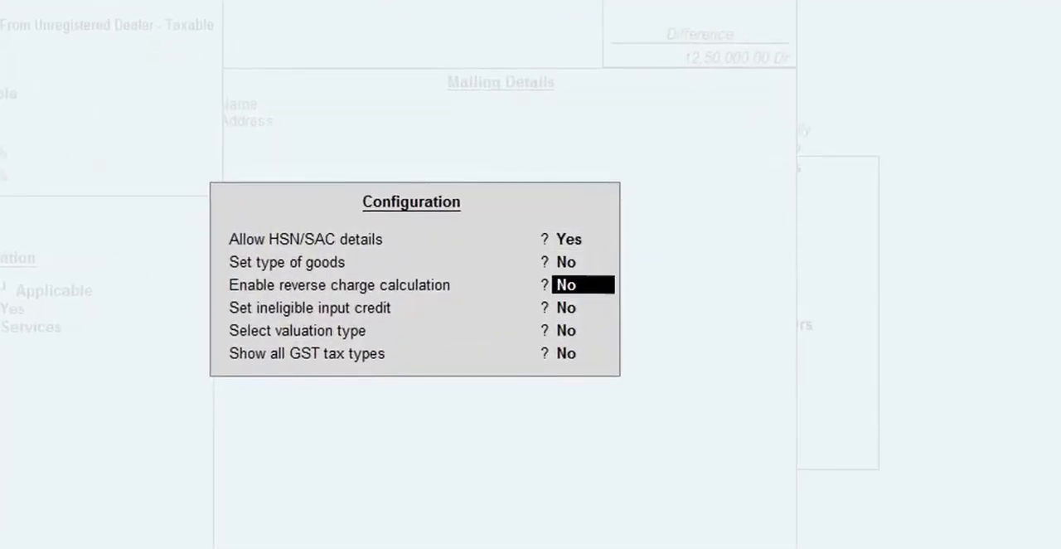
{"action": "type", "text": "y"}
{"action": "key", "text": "Return"}
{"action": "key", "text": "Return"}
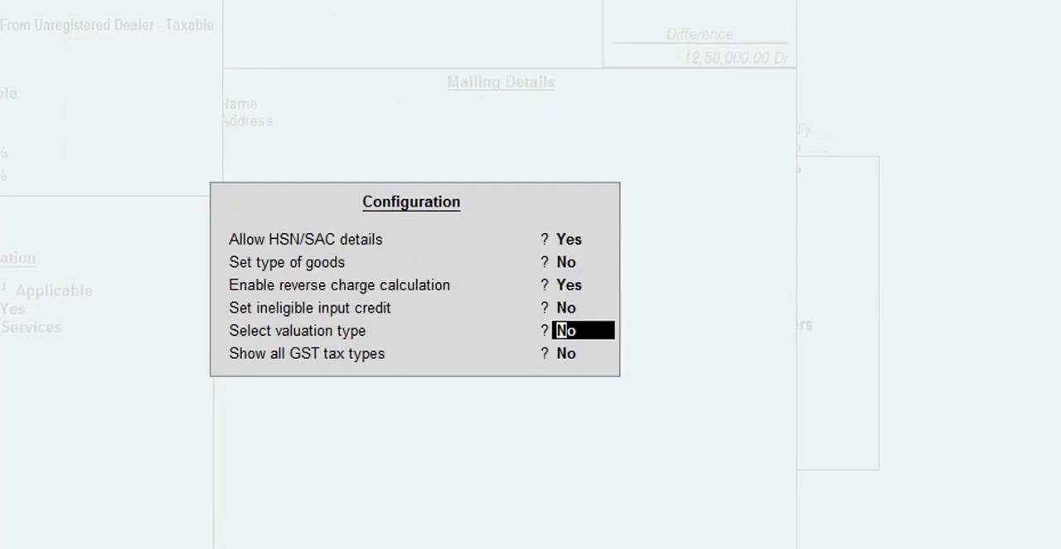
{"action": "type", "text": "y"}
{"action": "key", "text": "Return"}
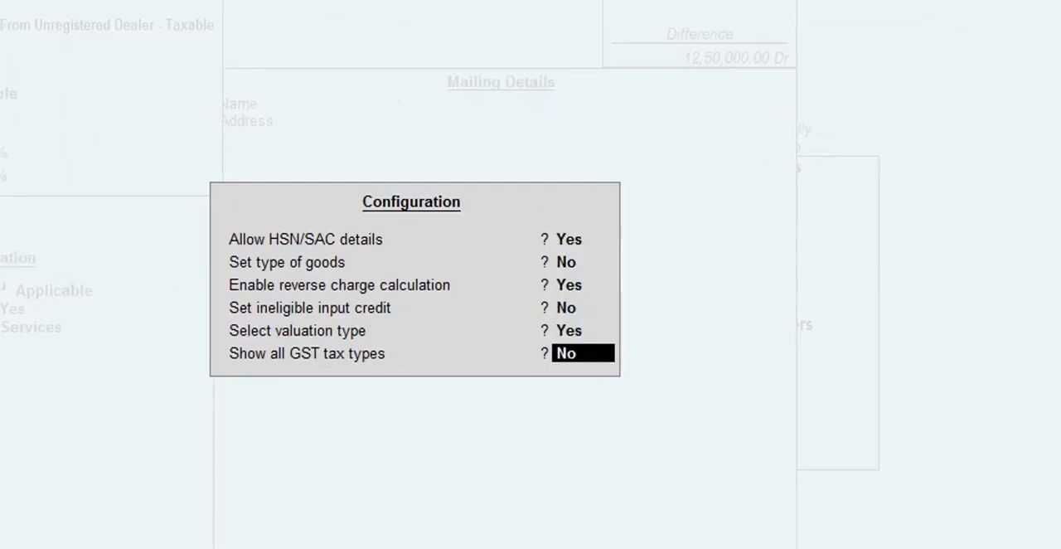
{"action": "type", "text": "y"}
{"action": "key", "text": "Return"}
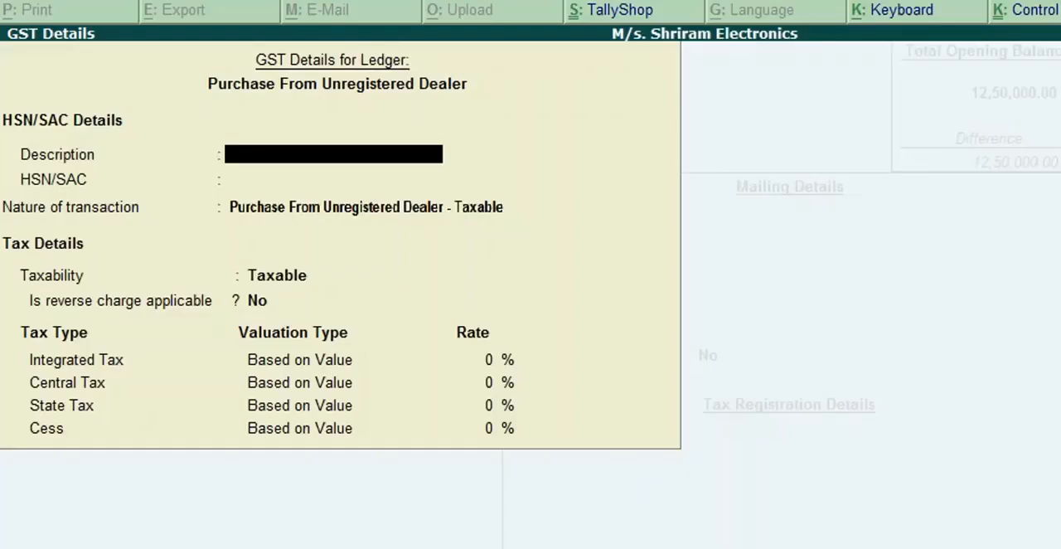
- Leave the HSN/SAC description and code blank and set reverse charge applicable to Yes for the ledger
{"action": "key", "text": "Return"}
{"action": "key", "text": "Return"}
{"action": "key", "text": "Return"}
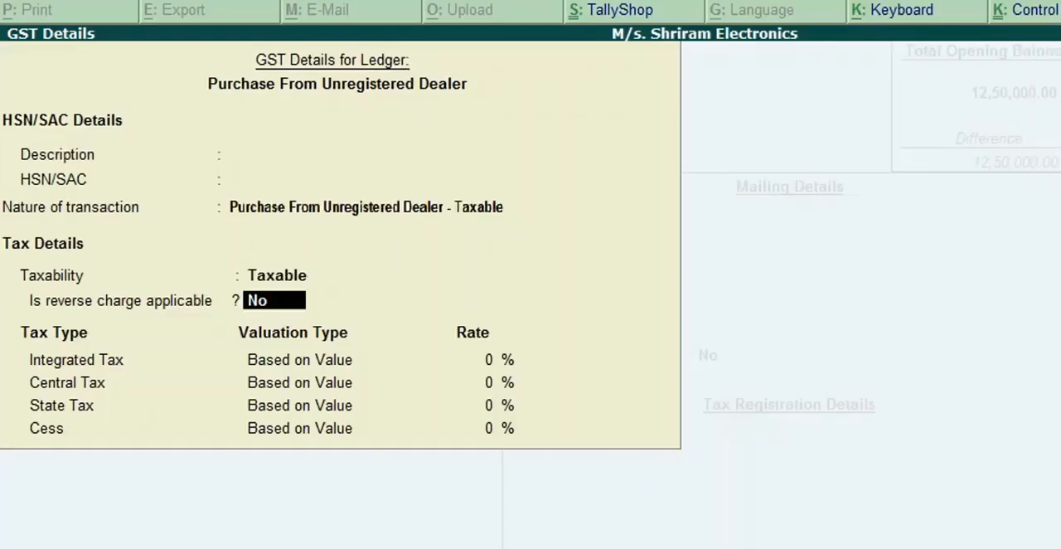
{"action": "type", "text": "y"}
{"action": "key", "text": "Return"}
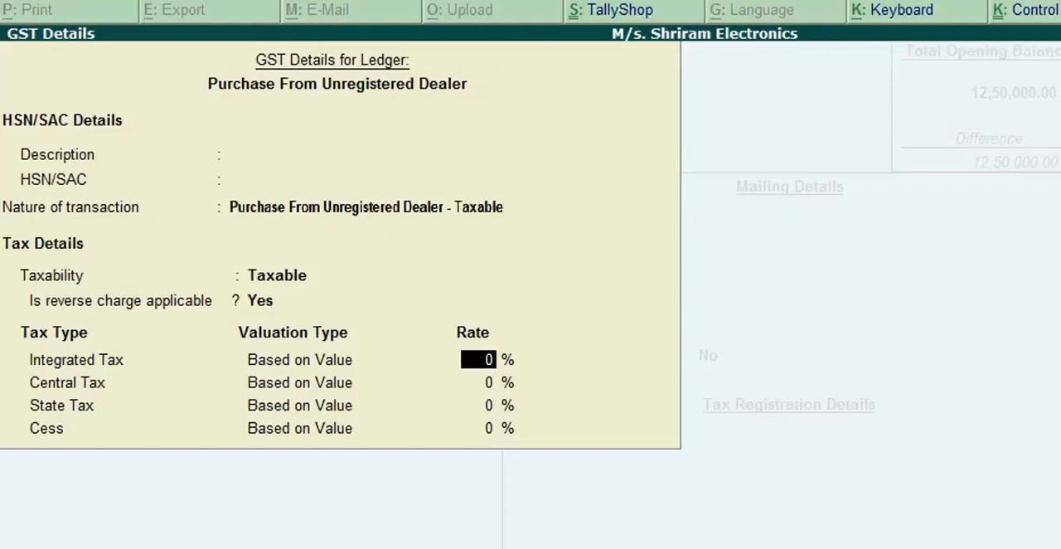
- Set the integrated tax rate to 28%, accepting 14% each for central and state tax and 0% for cess
{"action": "type", "text": "28"}
{"action": "key", "text": "Return"}
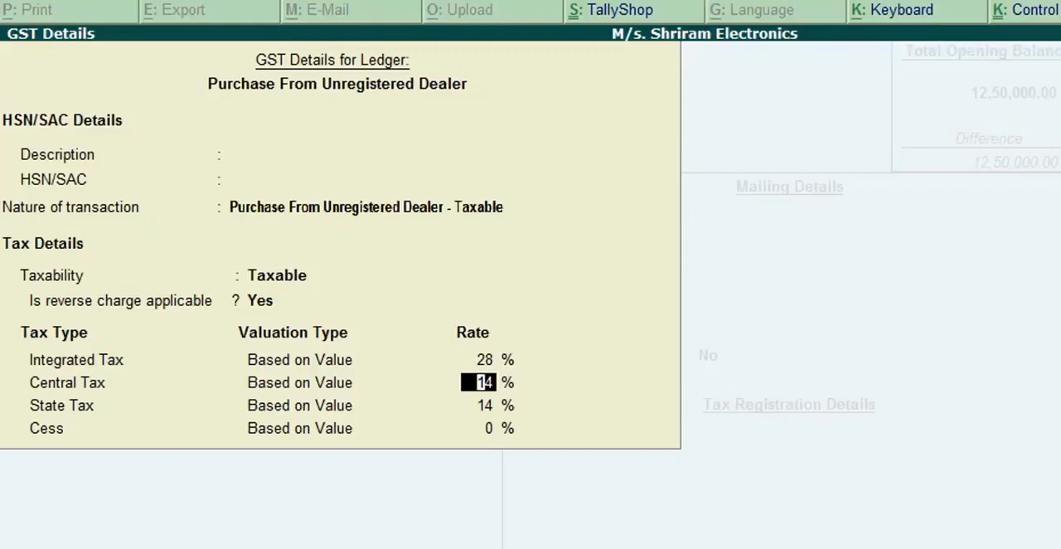
{"action": "key", "text": "Return"}
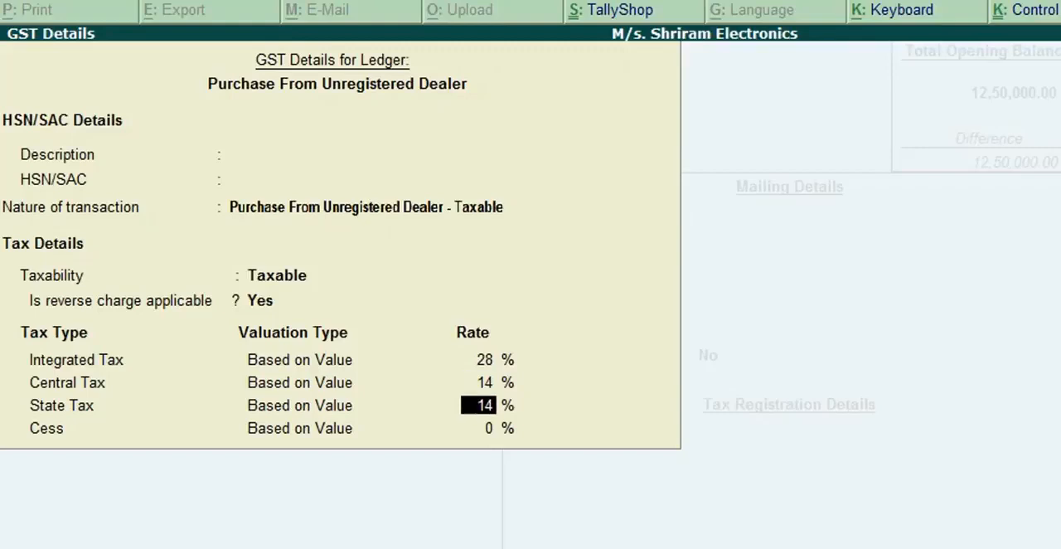
{"action": "key", "text": "Return"}
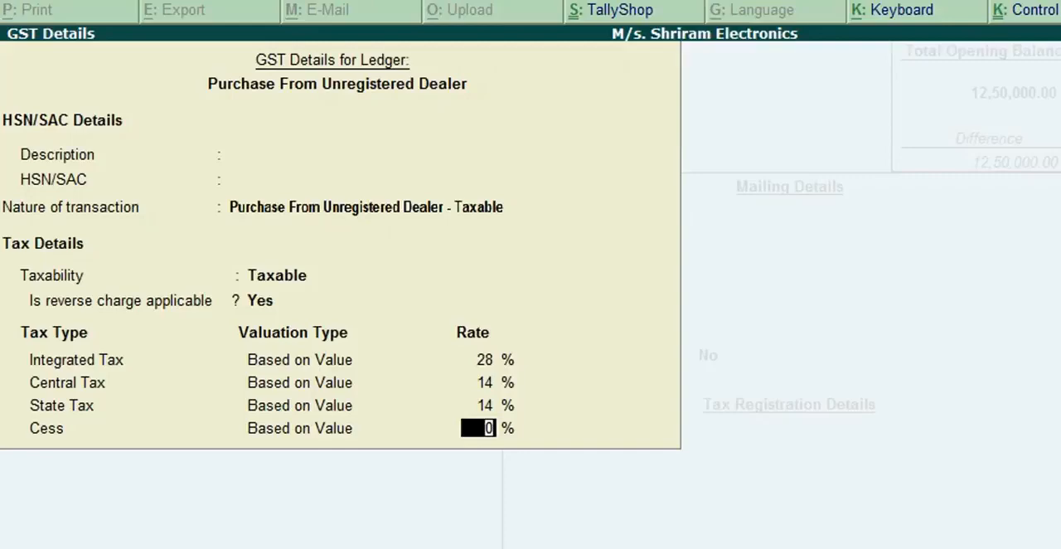
{"action": "key", "text": "Return"}
- Set the type of supply to Goods, keep bank details at No with the PAN/IT number blank, and save the ledger
{"action": "key", "text": "Up"}
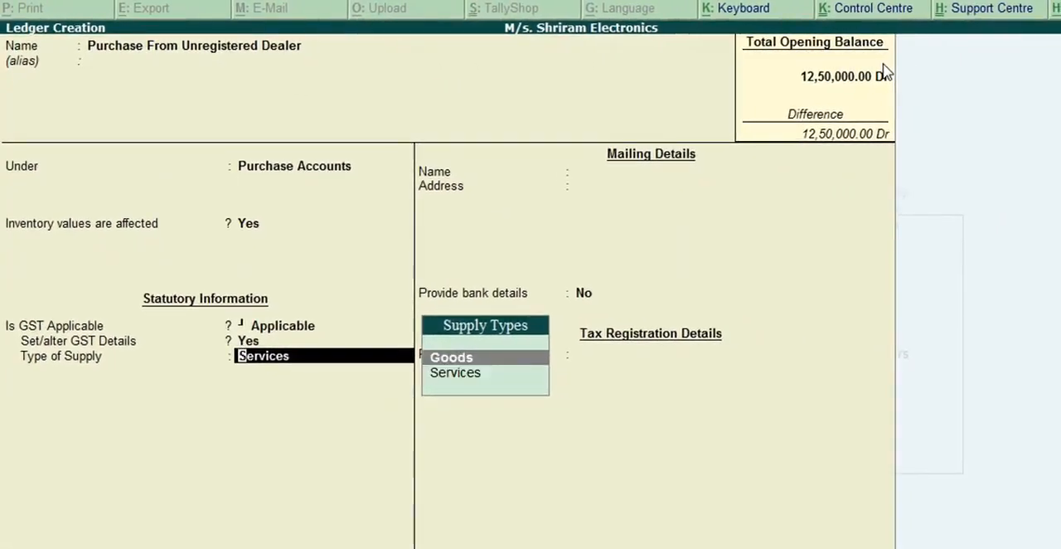
{"action": "key", "text": "Return"}
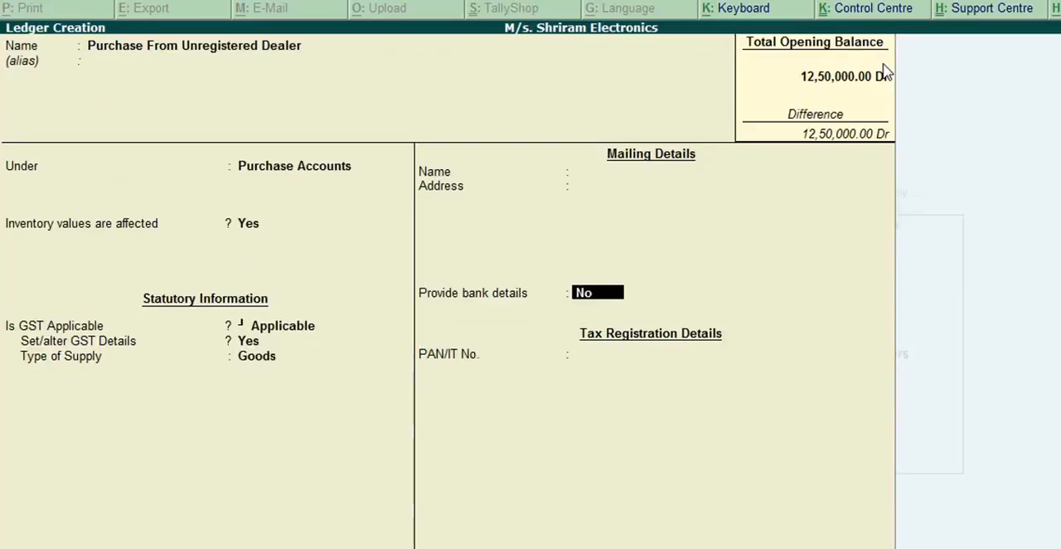
{"action": "key", "text": "Return"}
{"action": "key", "text": "Return"}
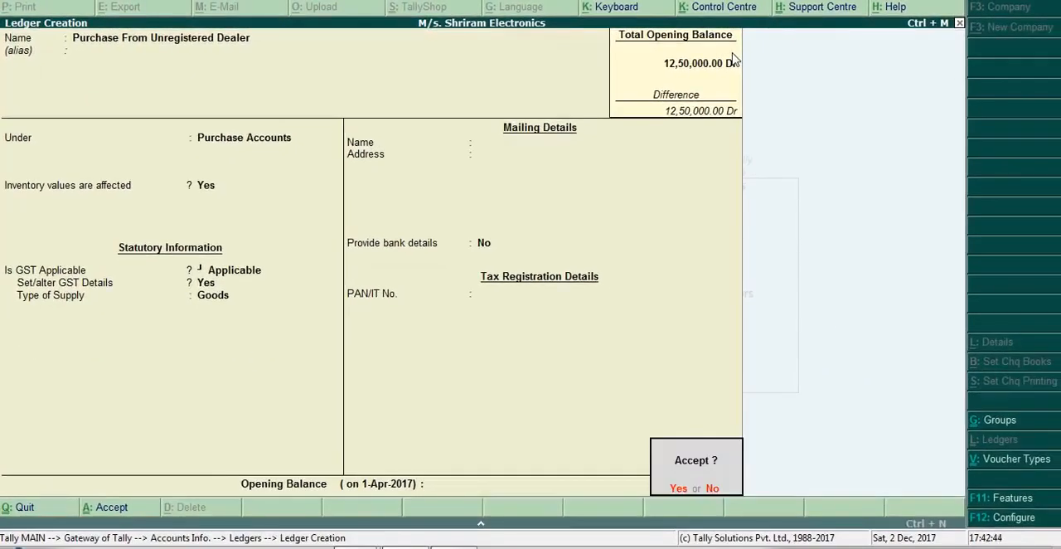
{"action": "key", "text": "Return"}
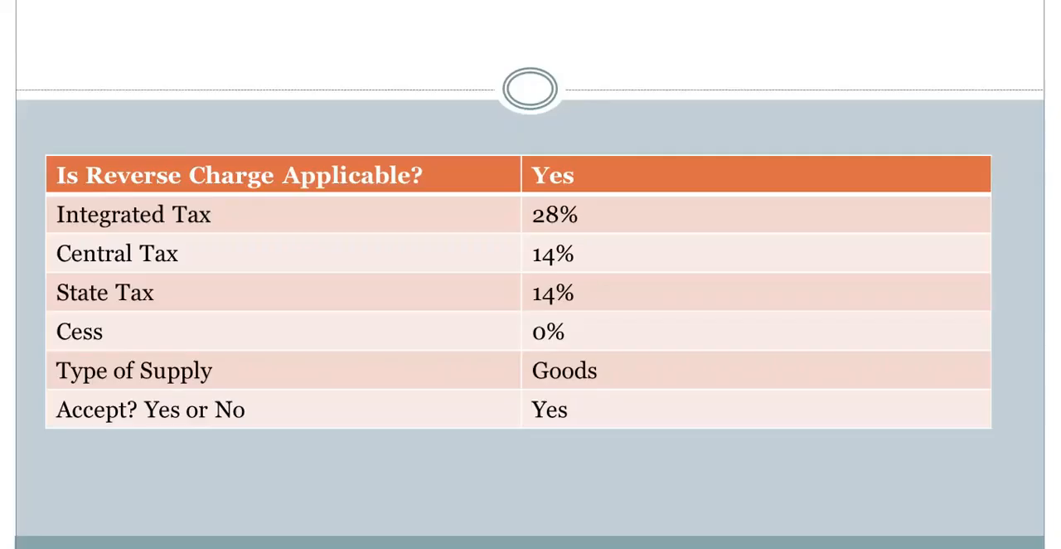
{"action": "key", "text": "Right"}
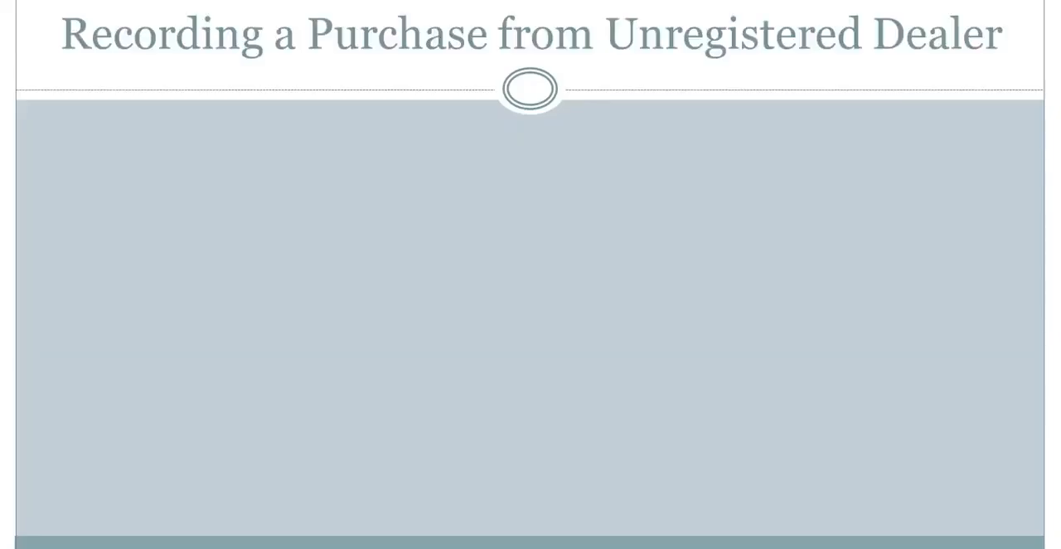
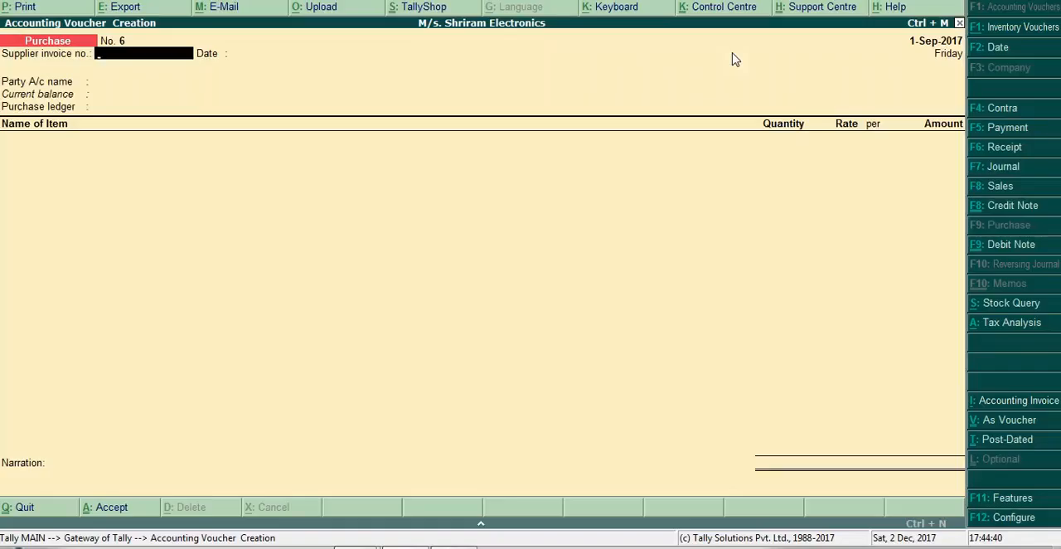
- Date the purchase voucher 2-9-2017 and enter supplier invoice number SH/06 with invoice date 2-Sep-2017
{"action": "key", "text": "F2"}
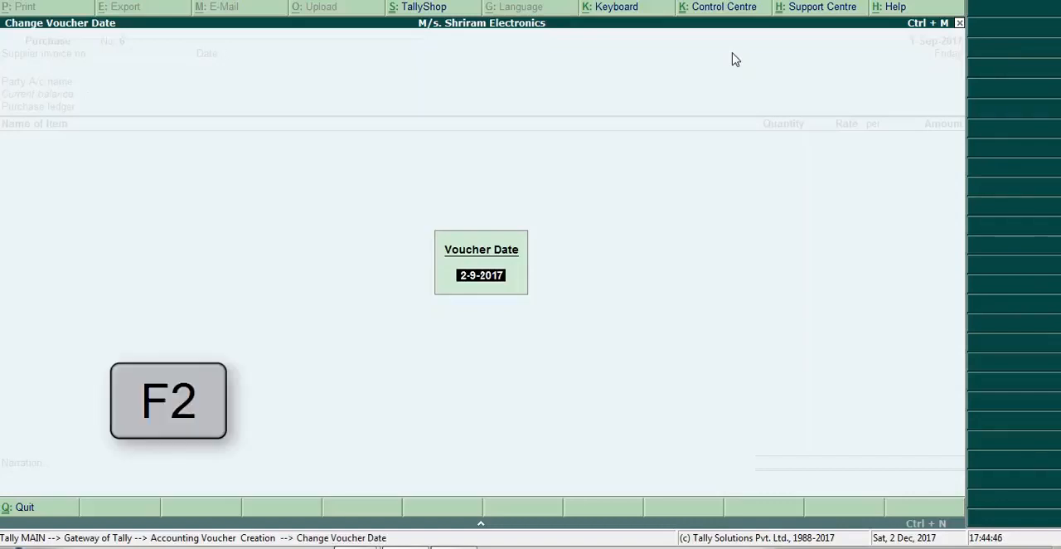
{"action": "key", "text": "Return"}
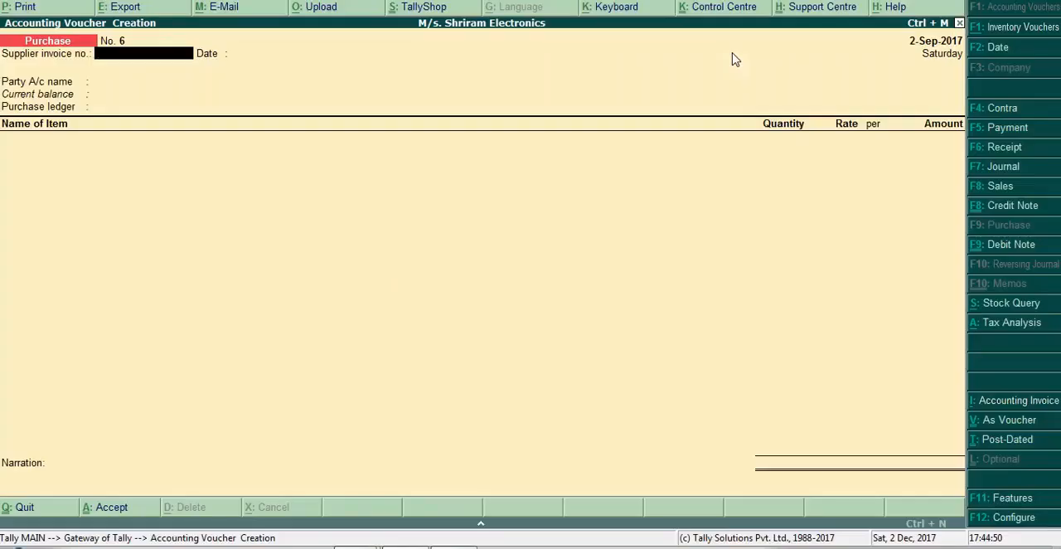
{"action": "type", "text": "SH/06"}
{"action": "key", "text": "Return"}
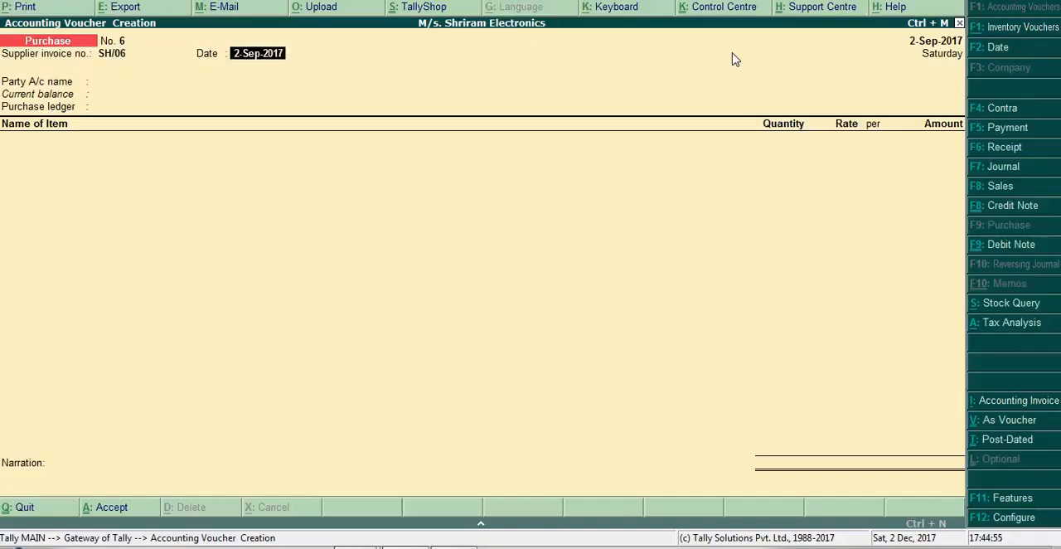
{"action": "key", "text": "Return"}
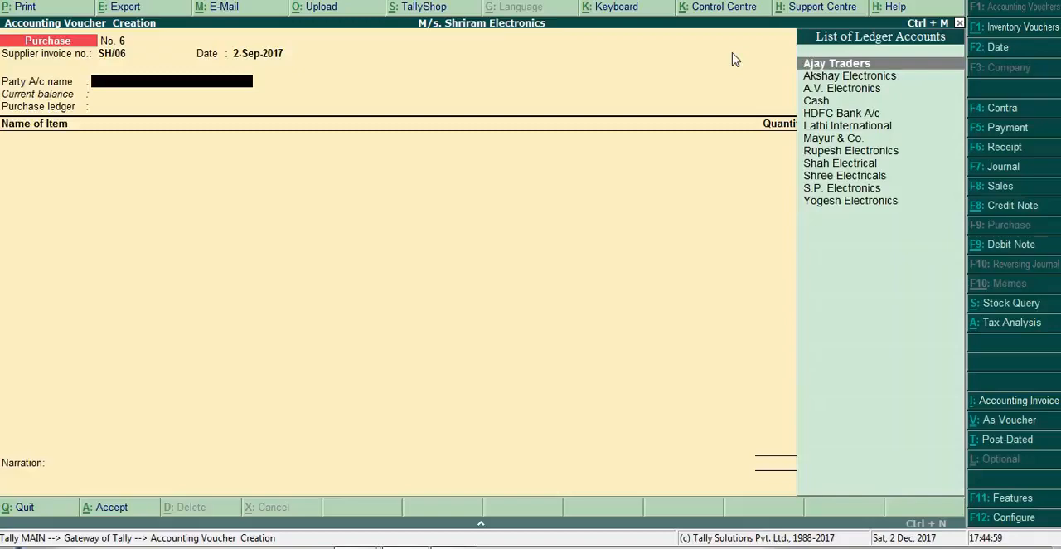
- Choose Shree Electricals as the party account and accept its supplier details, leaving other references blank and keeping the state as Maharashtra
{"action": "type", "text": "Shre"}
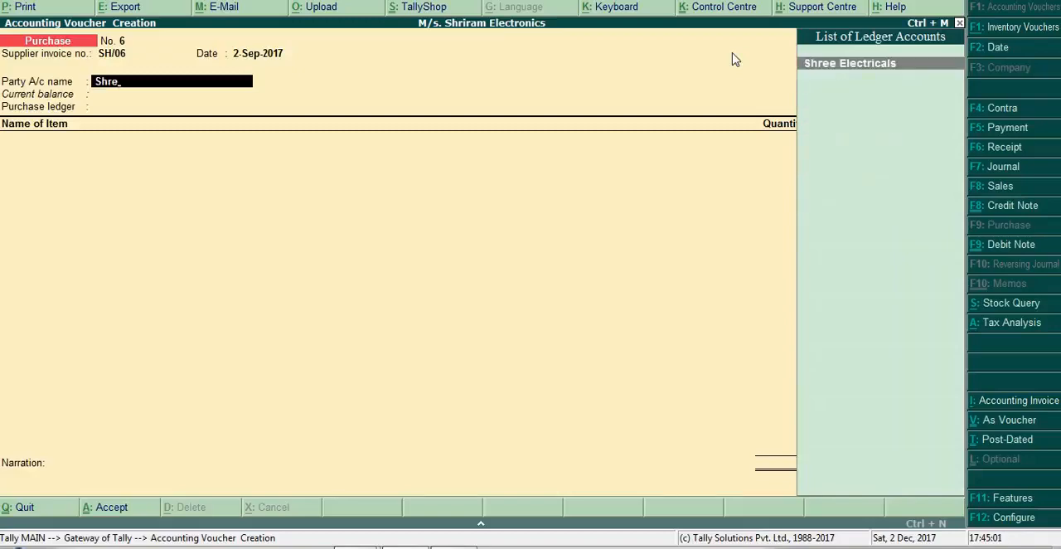
{"action": "key", "text": "Return"}
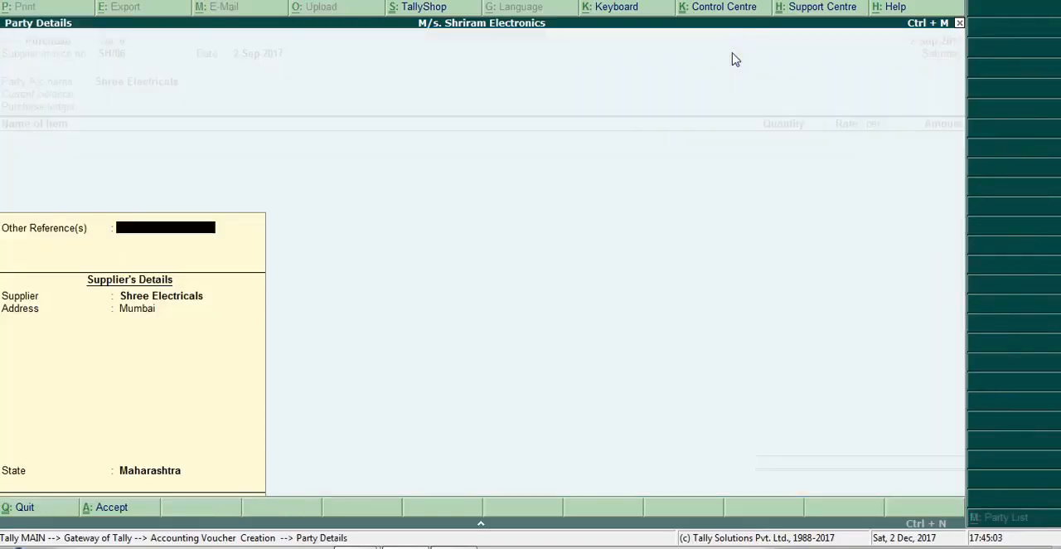
{"action": "key", "text": "Return"}
{"action": "key", "text": "Return"}
{"action": "key", "text": "Return"}
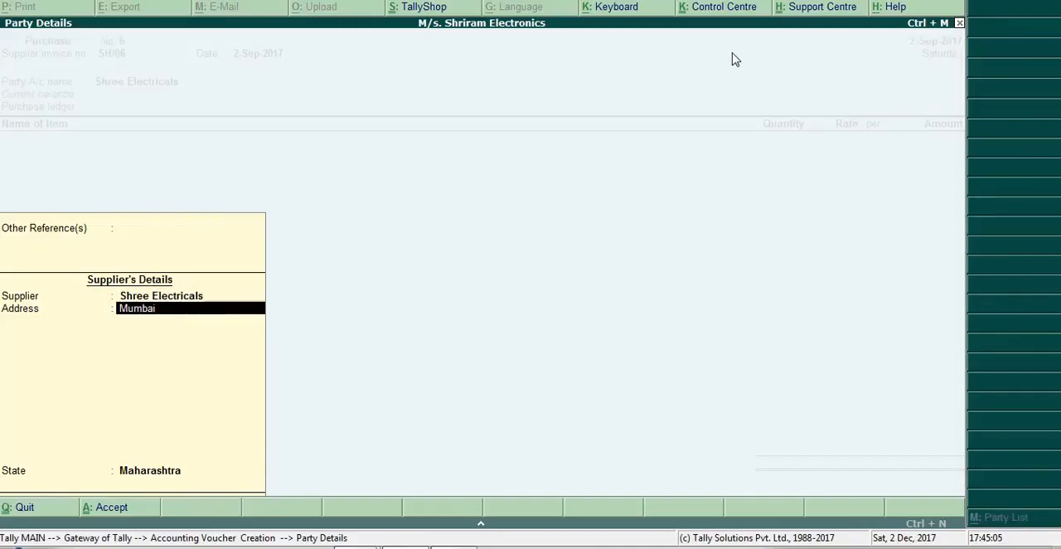
{"action": "key", "text": "Return"}
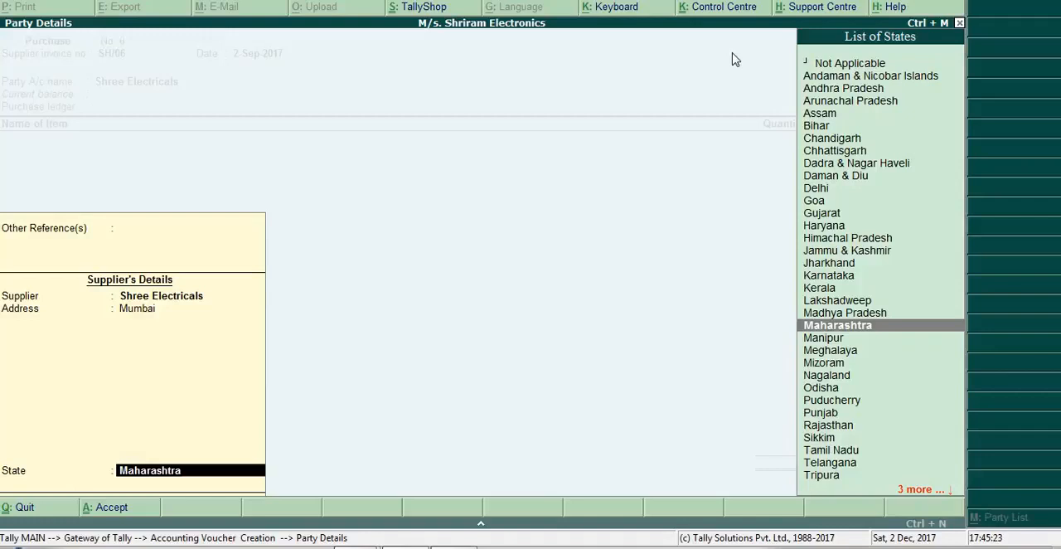
{"action": "key", "text": "Return"}
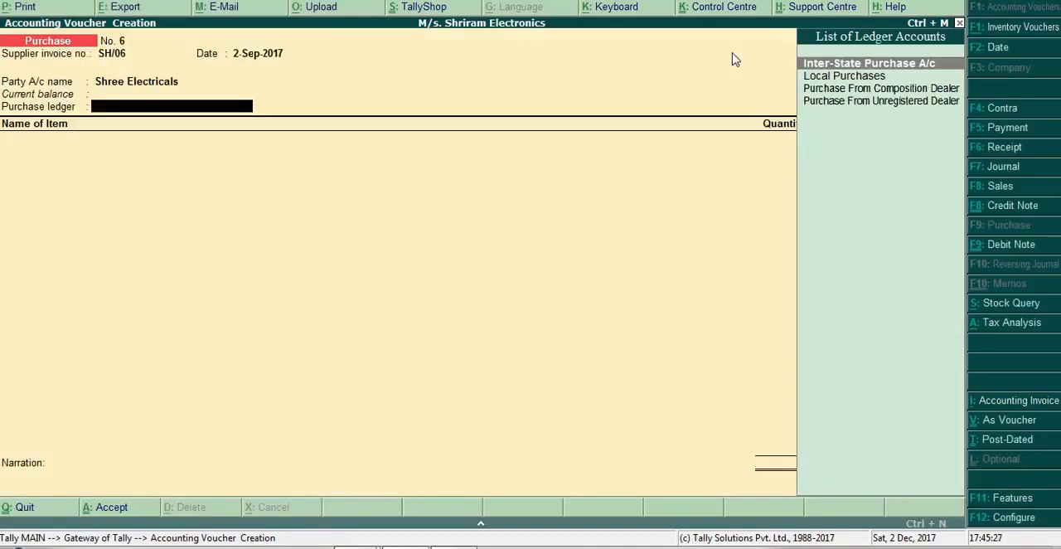
- Set the voucher's purchase ledger to Purchase From Unregistered Dealer
{"action": "key", "text": "Down"}
{"action": "key", "text": "Down"}
{"action": "key", "text": "Down"}
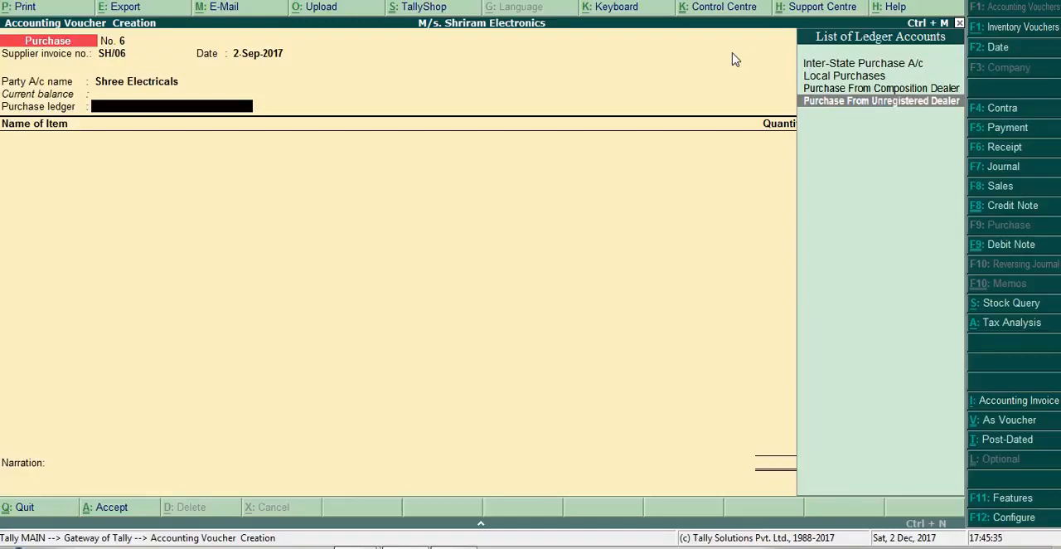
{"action": "key", "text": "Return"}
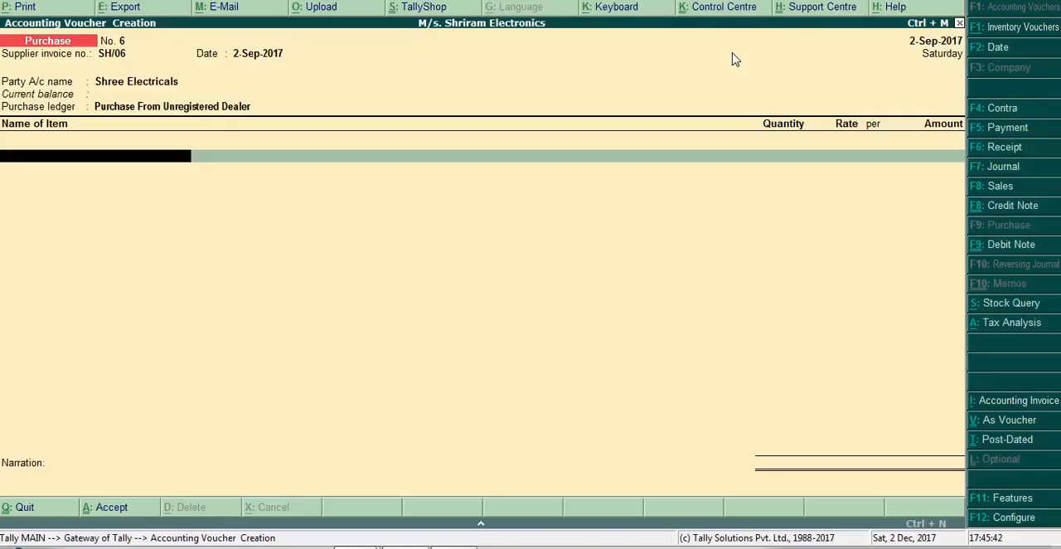
- Add Dell Laptop 356 as the only item, allocating 3 Nos to the Showroom godown at a rate of 27,500.00
{"action": "type", "text": "Del"}
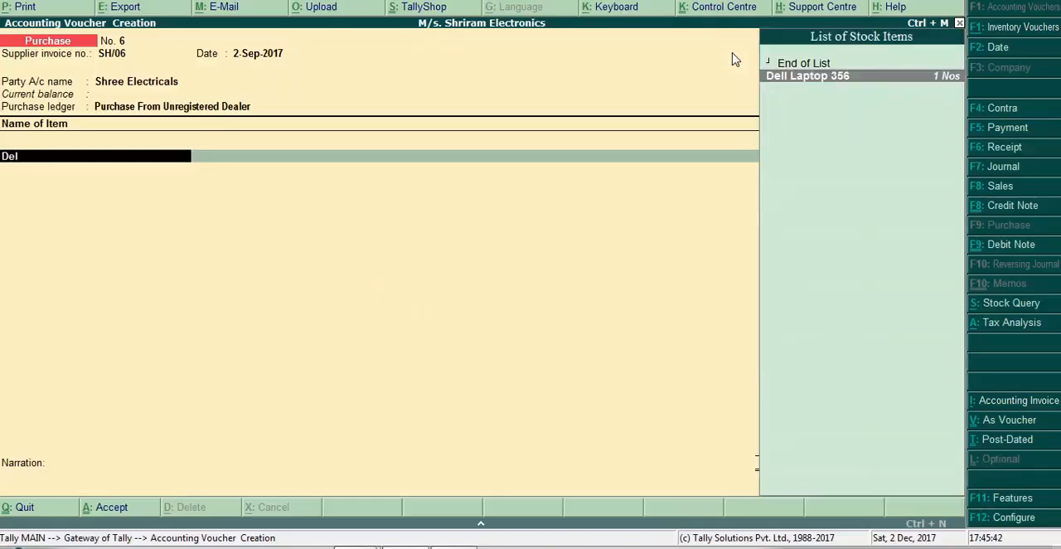
{"action": "key", "text": "Return"}
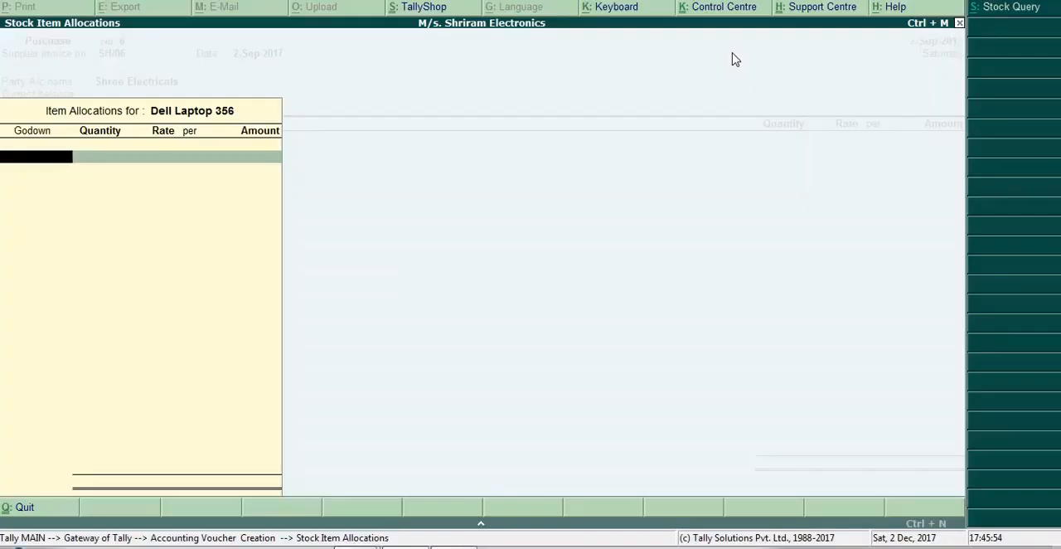
{"action": "type", "text": "S"}
{"action": "key", "text": "Return"}
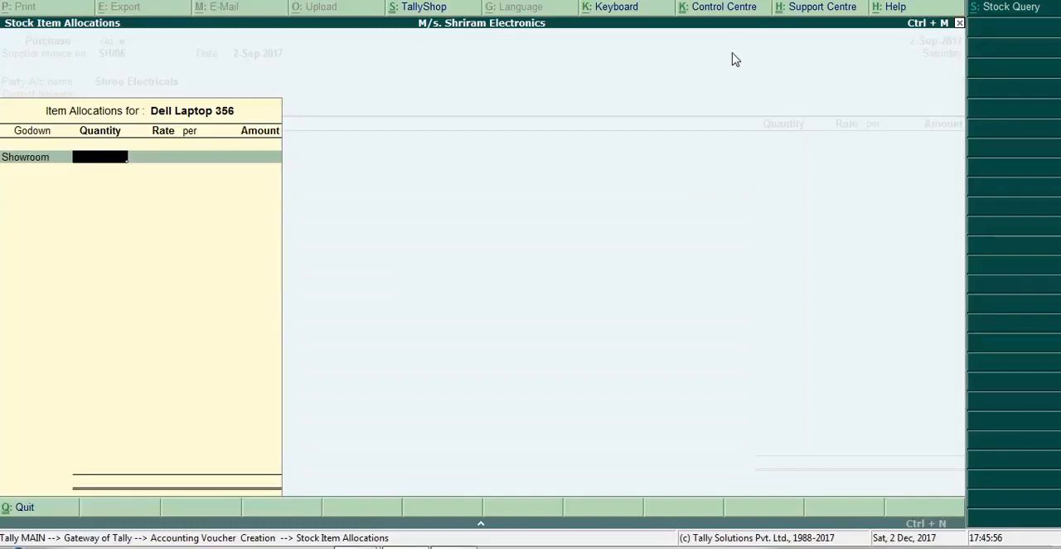
{"action": "type", "text": "3"}
{"action": "key", "text": "Return"}
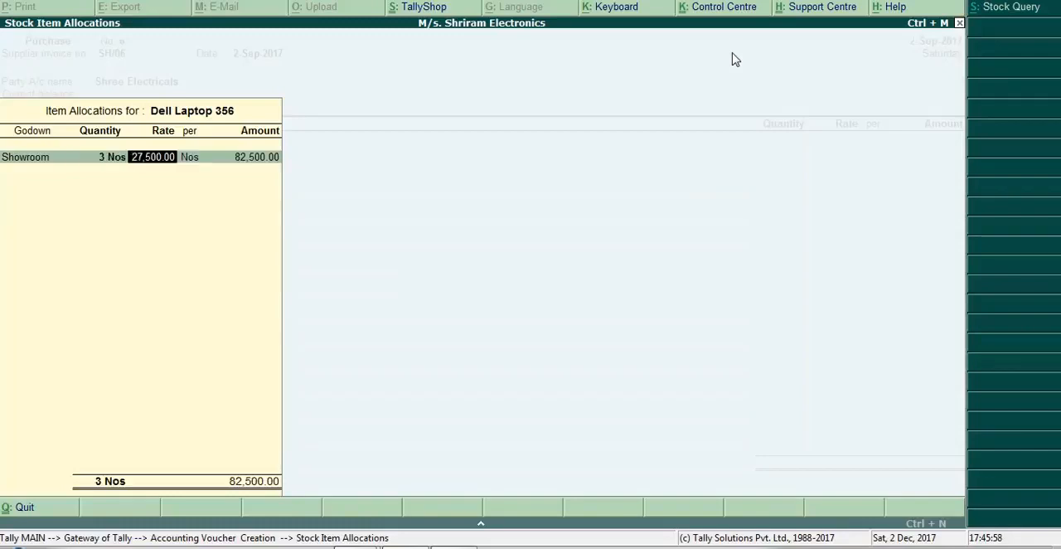
{"action": "key", "text": "Return"}
{"action": "key", "text": "Return"}
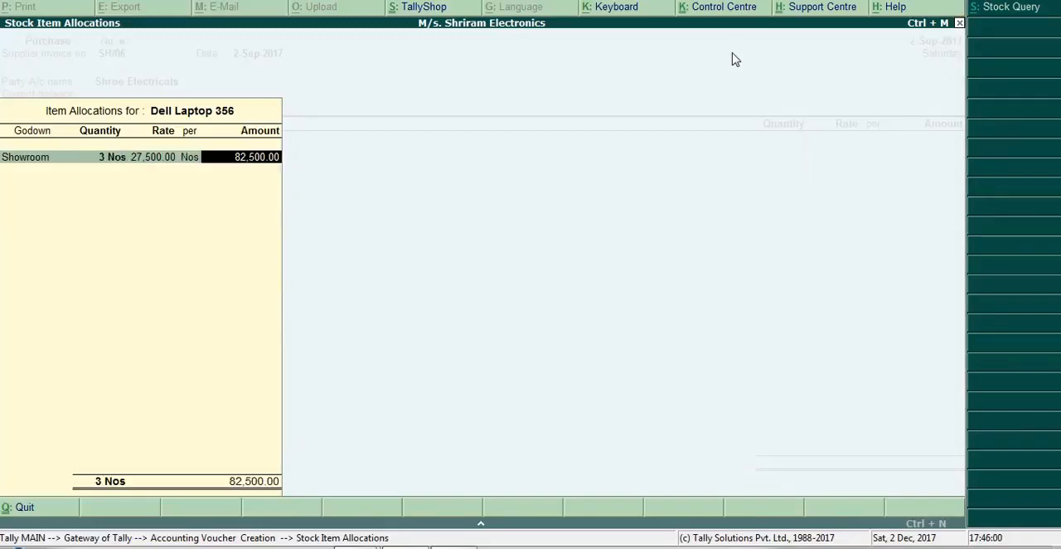
{"action": "key", "text": "Return"}
{"action": "key", "text": "Return"}
{"action": "key", "text": "Return"}
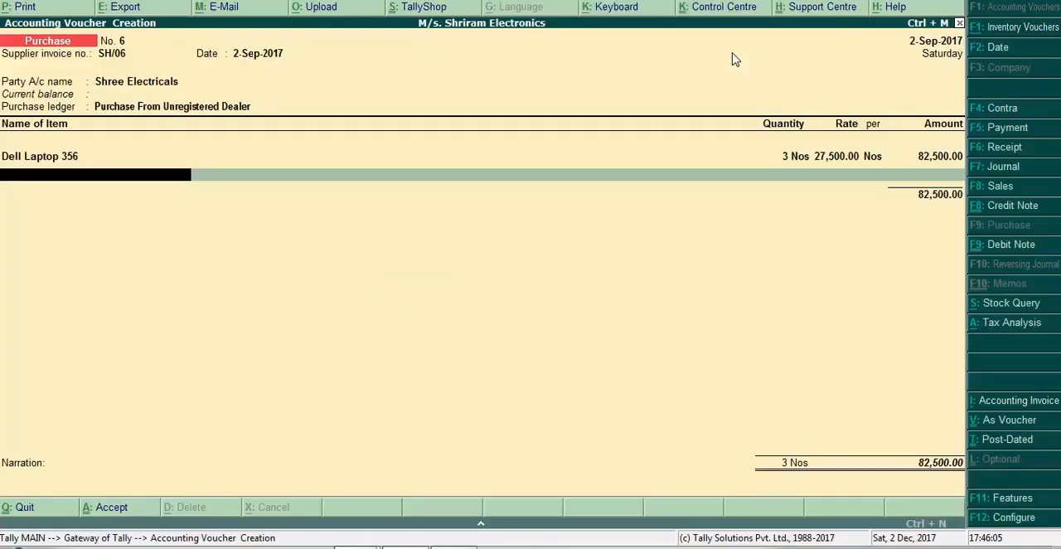
{"action": "key", "text": "Return"}
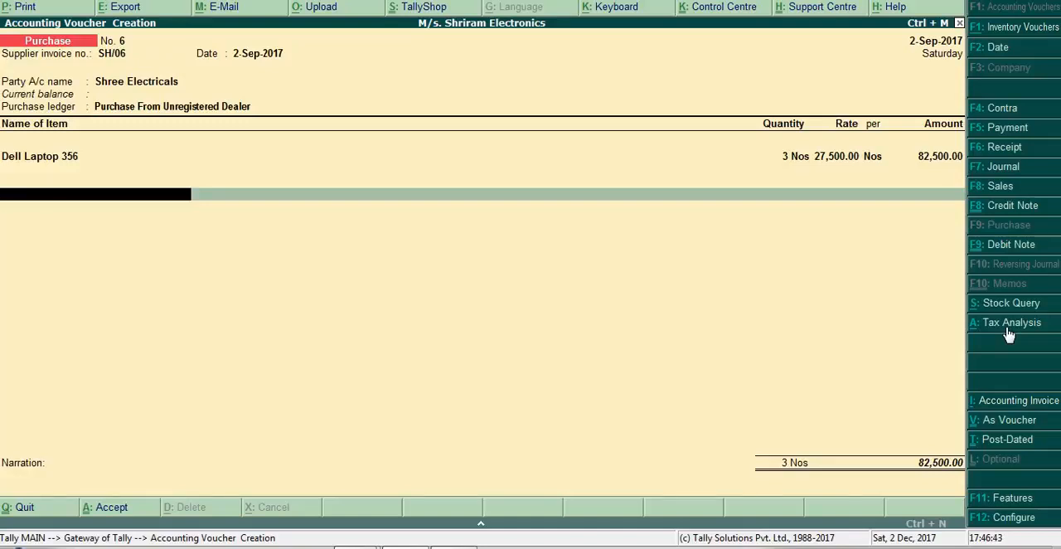
- Examine the voucher's detailed tax analysis, including the item value, central tax and state tax, and return to the voucher
{"action": "key", "text": "alt+a"}
{"action": "left_click", "coordinate": [1010, 330]}
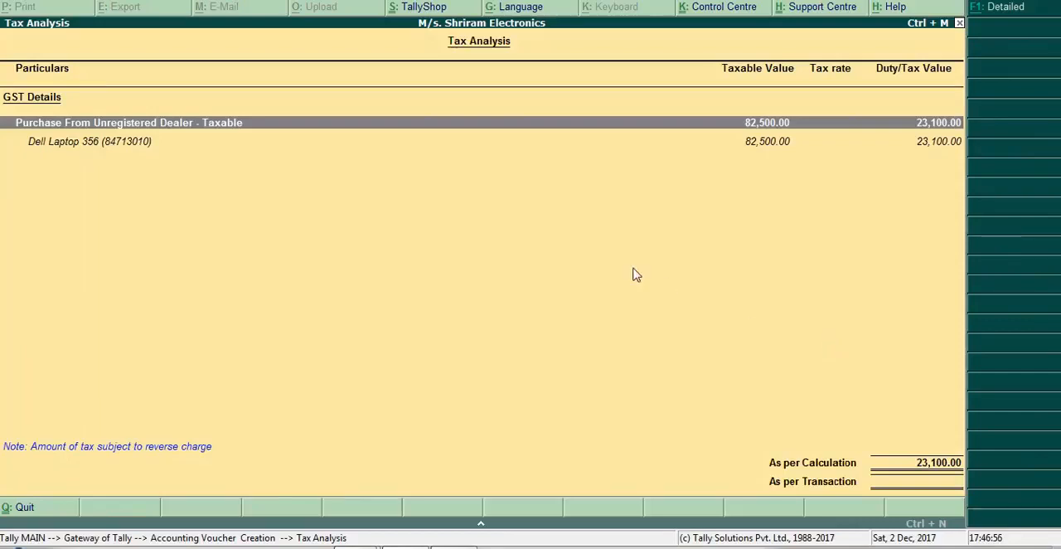
{"action": "key", "text": "alt+F1"}
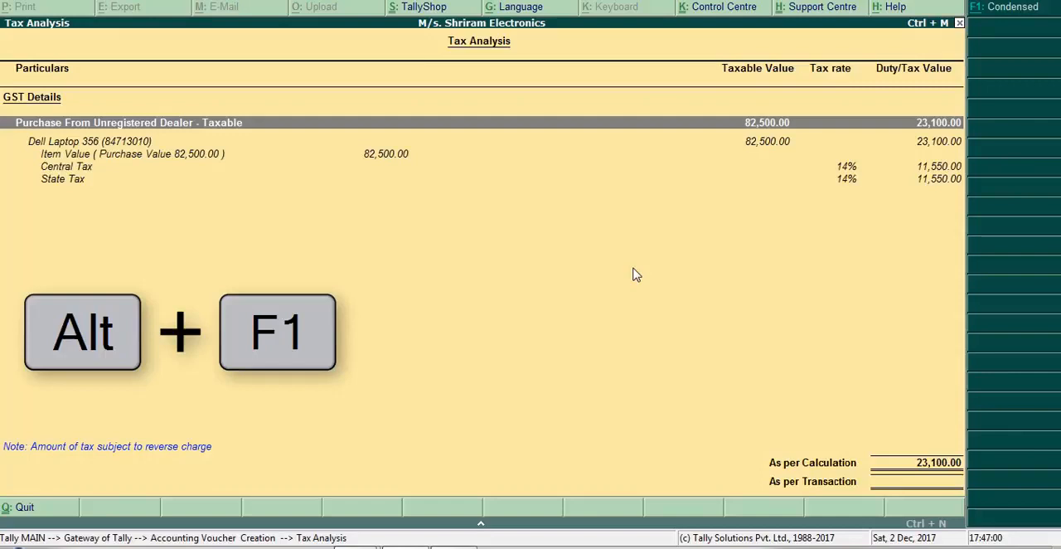
{"action": "key", "text": "Down"}
{"action": "key", "text": "Down"}
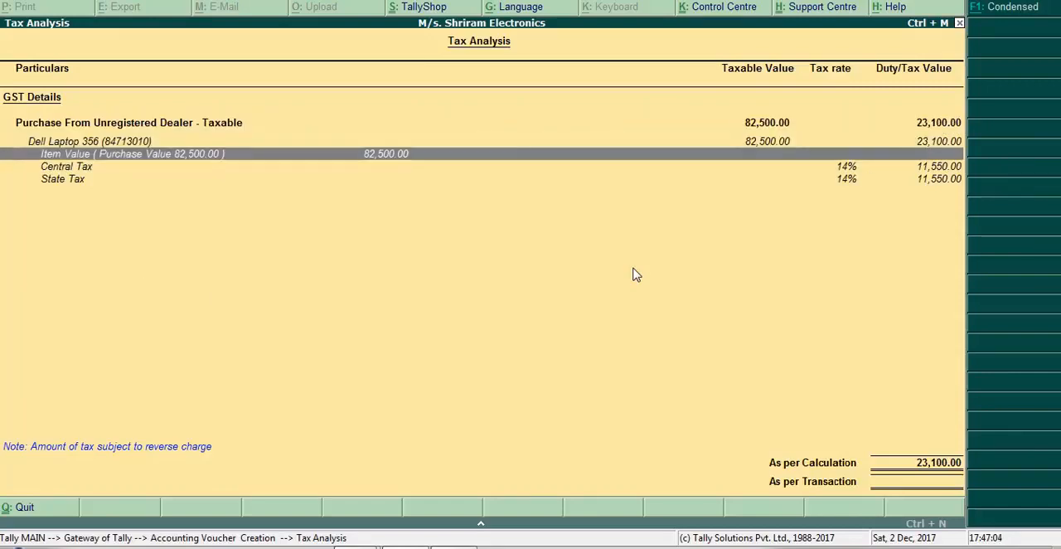
{"action": "key", "text": "Down"}
{"action": "key", "text": "Down"}
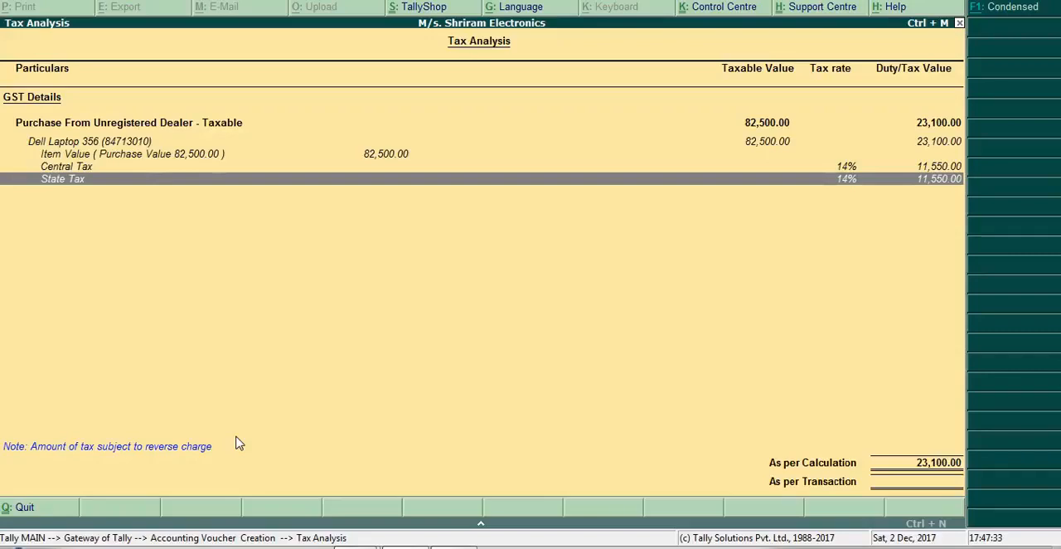
{"action": "key", "text": "Escape"}
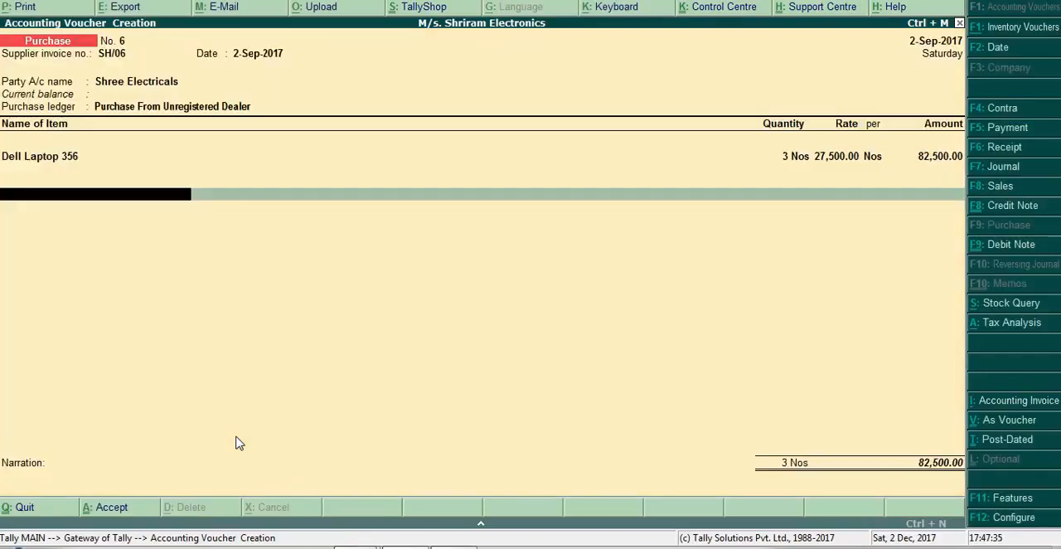
- Finish the item entries, leave the narration blank and save the purchase voucher
{"action": "key", "text": "Return"}
{"action": "key", "text": "Return"}
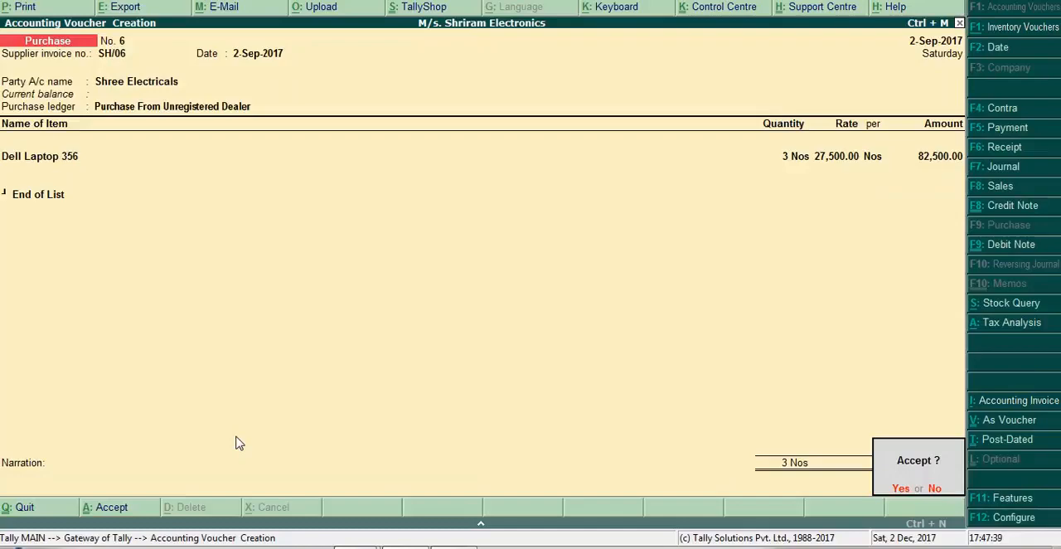
{"action": "key", "text": "Return"}
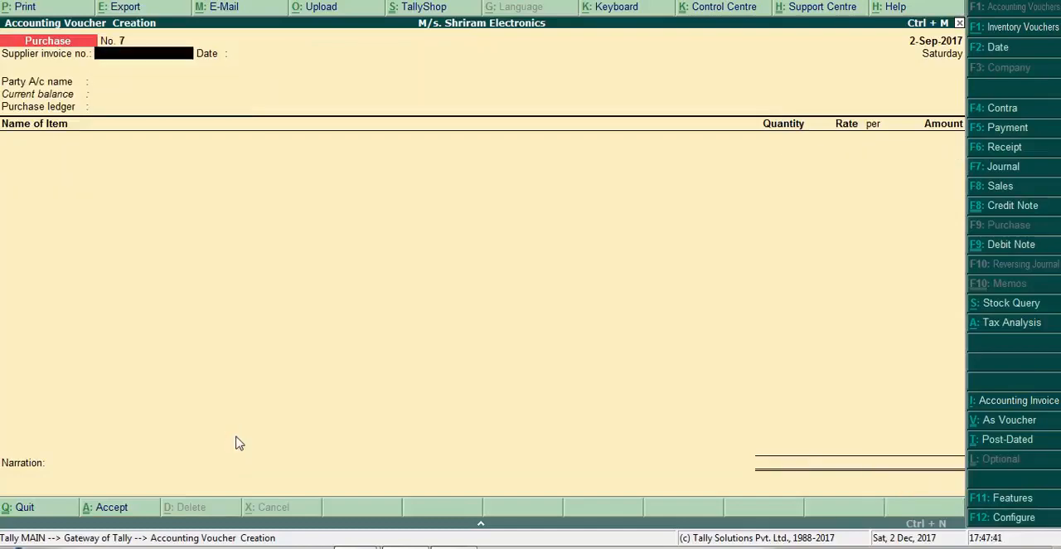
{"action": "key", "text": "alt+Tab"}
{"action": "key", "text": "Right"}
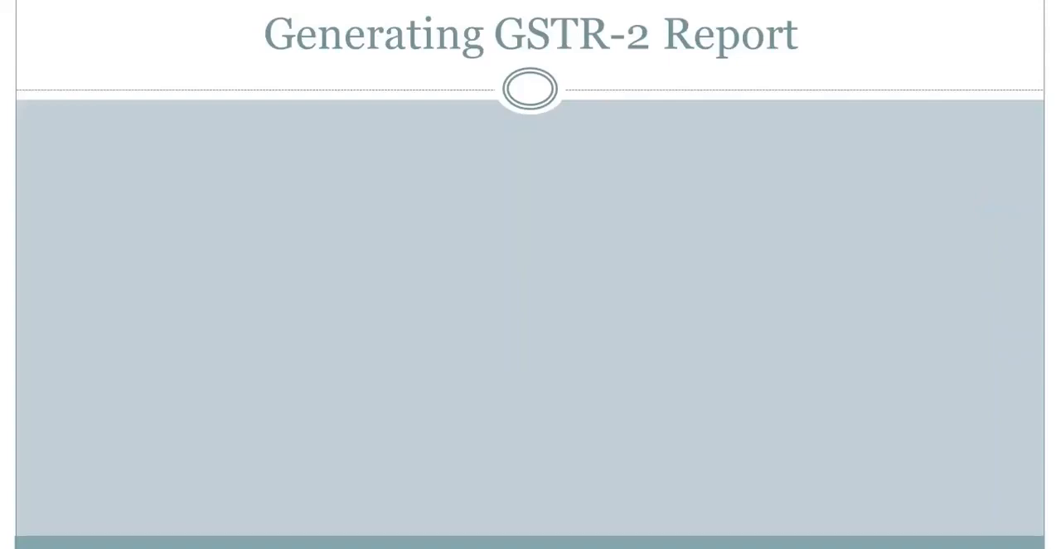
{"action": "key", "text": "Right"}
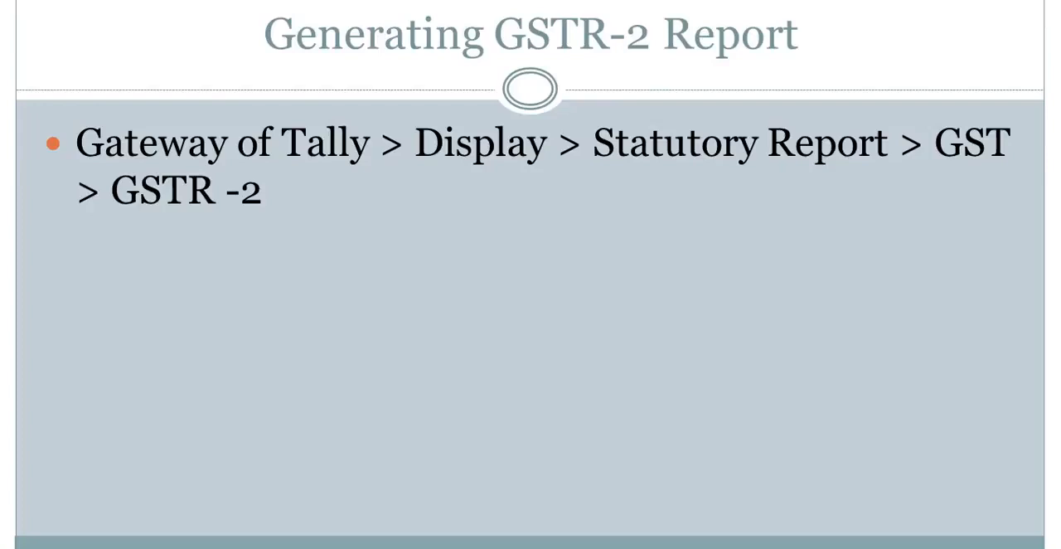
{"action": "key", "text": "alt+Tab"}
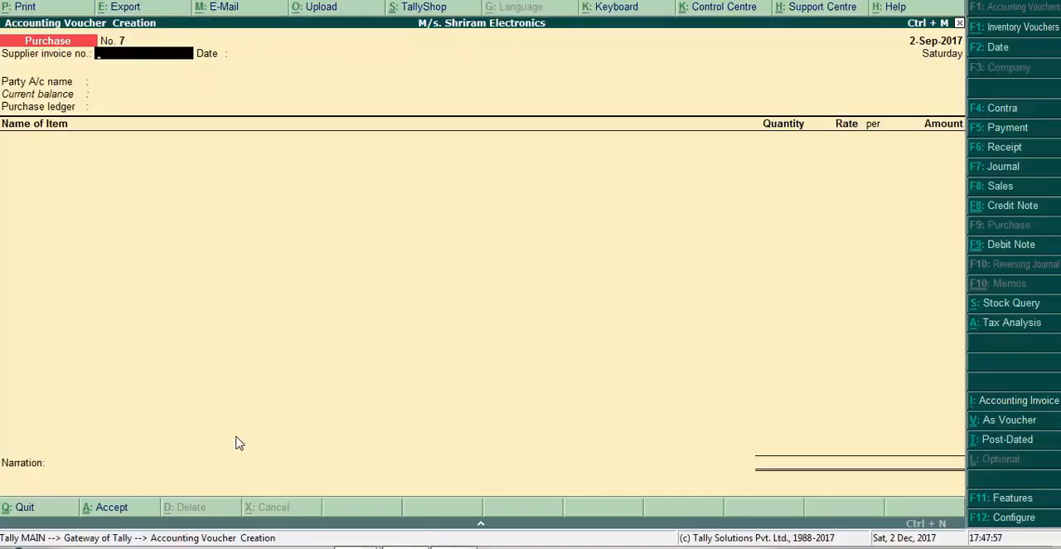
- Leave voucher creation and open the GSTR-2 report from the statutory GST reports
{"action": "key", "text": "Escape"}
{"action": "key", "text": "Return"}
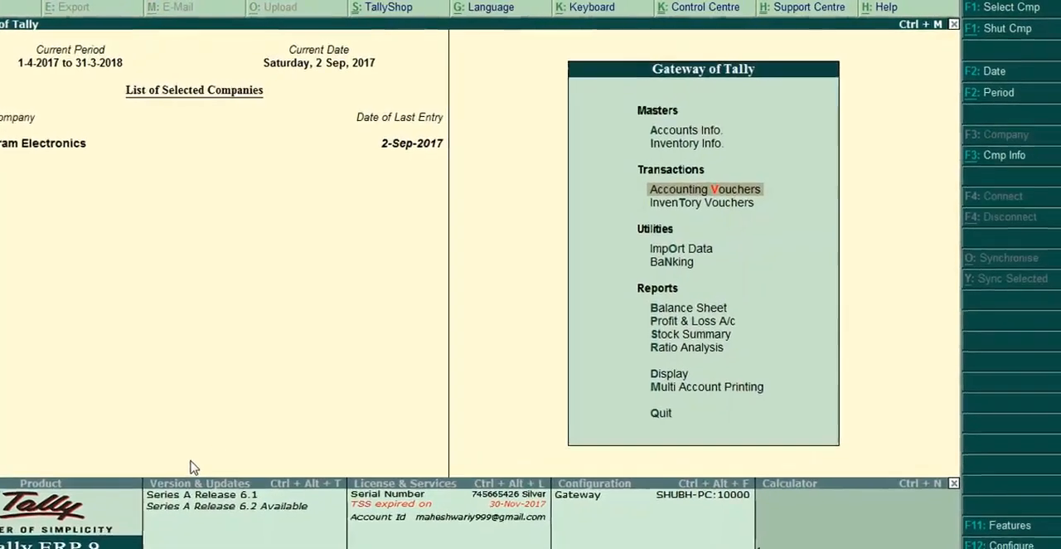
{"action": "key", "text": "Down"}
{"action": "key", "text": "Down"}
{"action": "key", "text": "Down"}
{"action": "key", "text": "Down"}
{"action": "key", "text": "Down"}
{"action": "key", "text": "Down"}
{"action": "key", "text": "Down"}
{"action": "key", "text": "Down"}
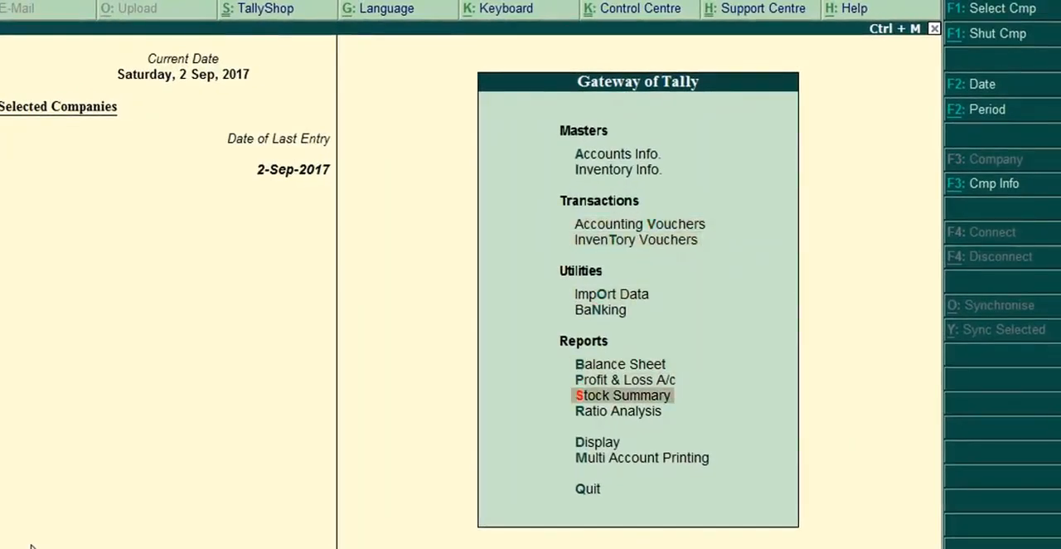
{"action": "key", "text": "Return"}
{"action": "key", "text": "Down"}
{"action": "key", "text": "Down"}
{"action": "key", "text": "Down"}
{"action": "key", "text": "Down"}
{"action": "key", "text": "Down"}
{"action": "key", "text": "Down"}
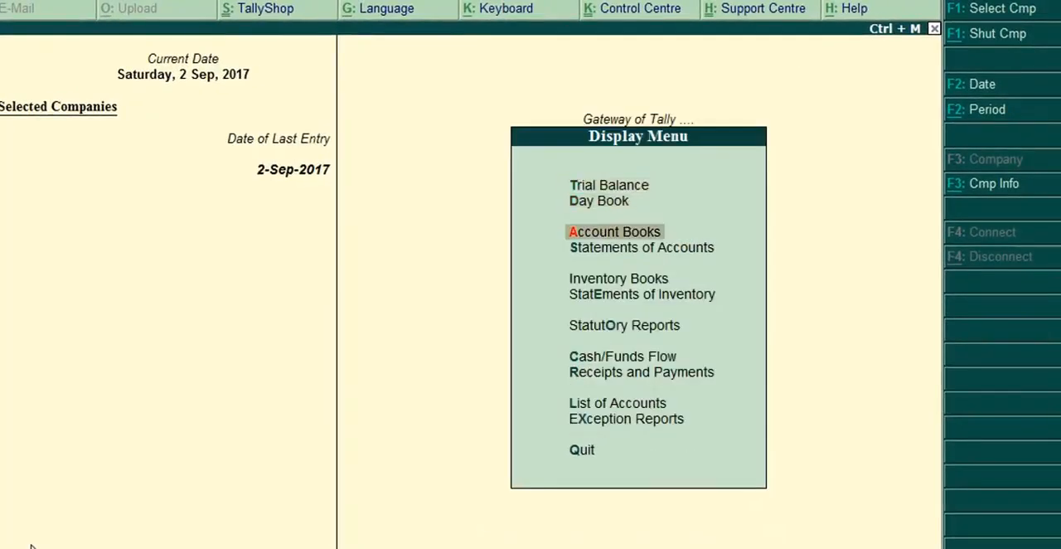
{"action": "key", "text": "Return"}
{"action": "key", "text": "Return"}
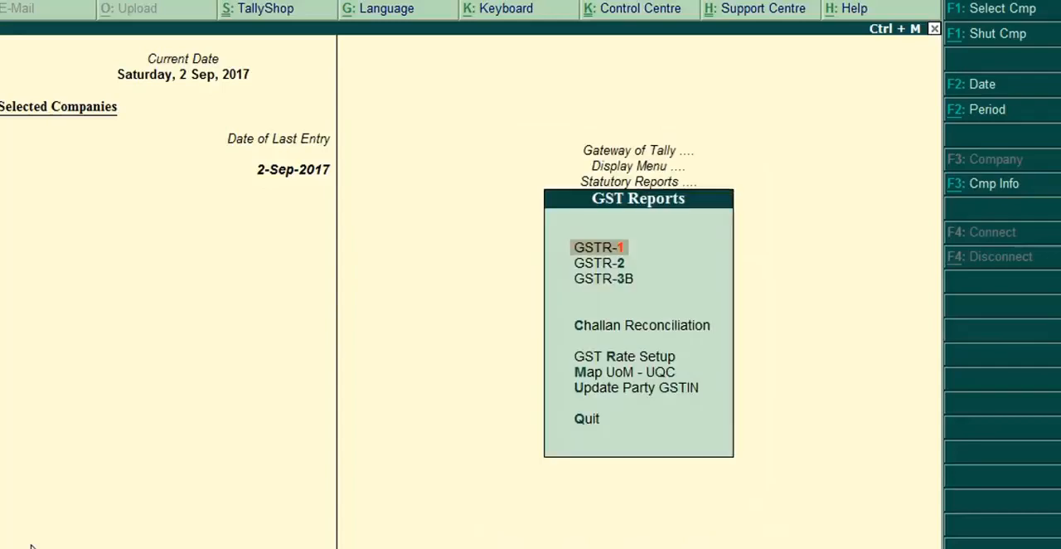
{"action": "key", "text": "Down"}
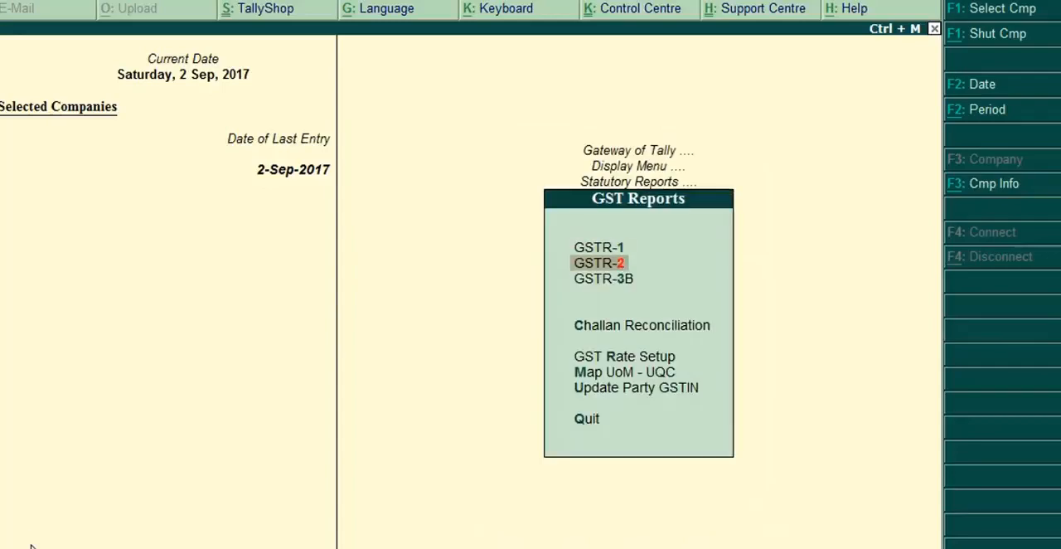
{"action": "key", "text": "Return"}
- Examine the voucher register behind the B2B Invoices row of GSTR-2 and return to the report summary
{"action": "key", "text": "Down"}
{"action": "key", "text": "Down"}
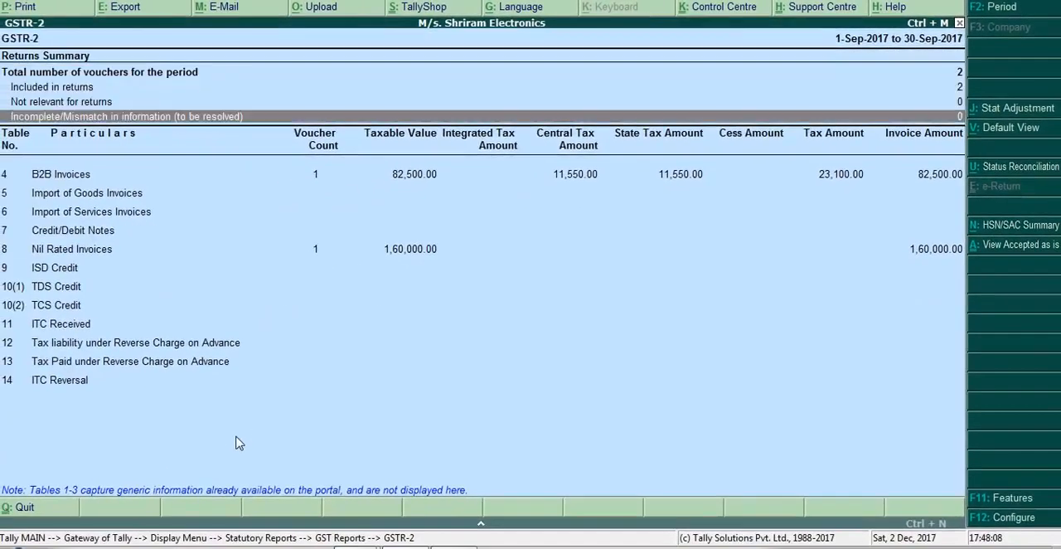
{"action": "key", "text": "Down"}
{"action": "key", "text": "Down"}
{"action": "key", "text": "Up"}
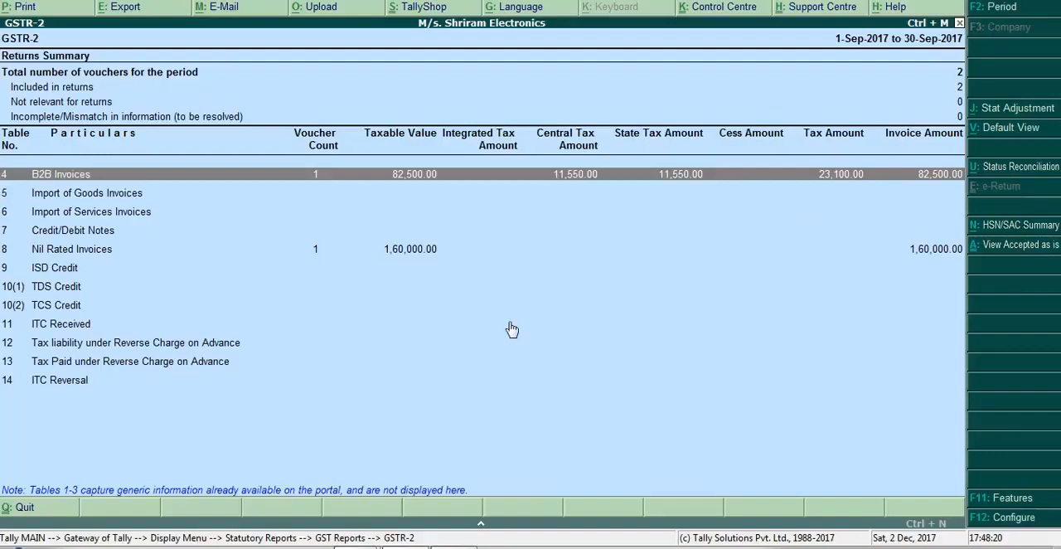
{"action": "key", "text": "Return"}
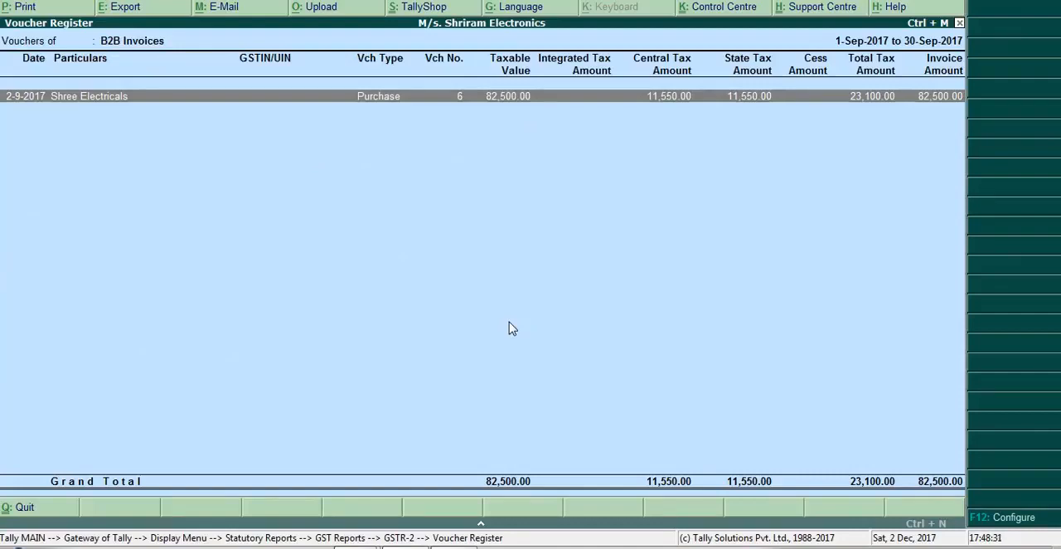
{"action": "key", "text": "Escape"}
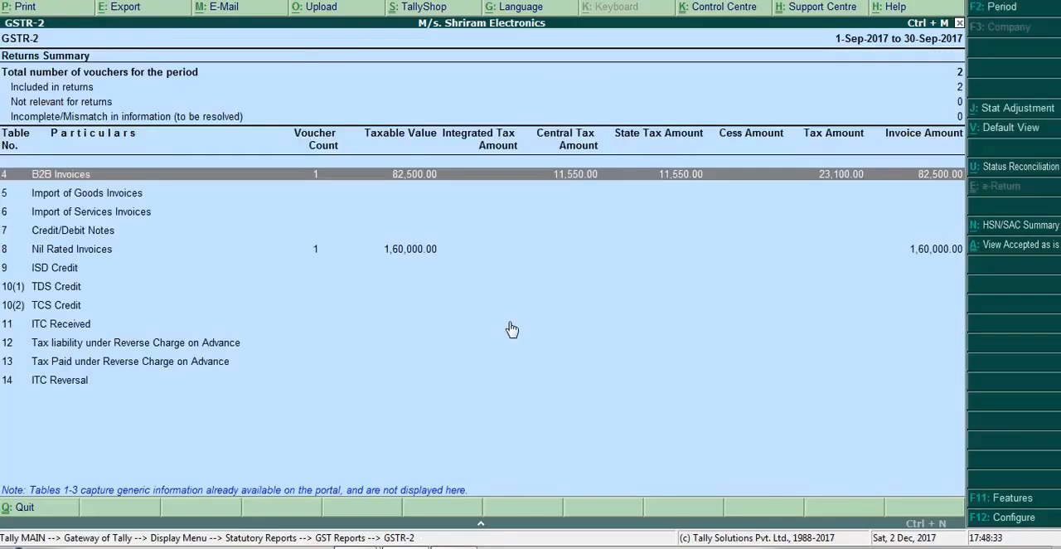